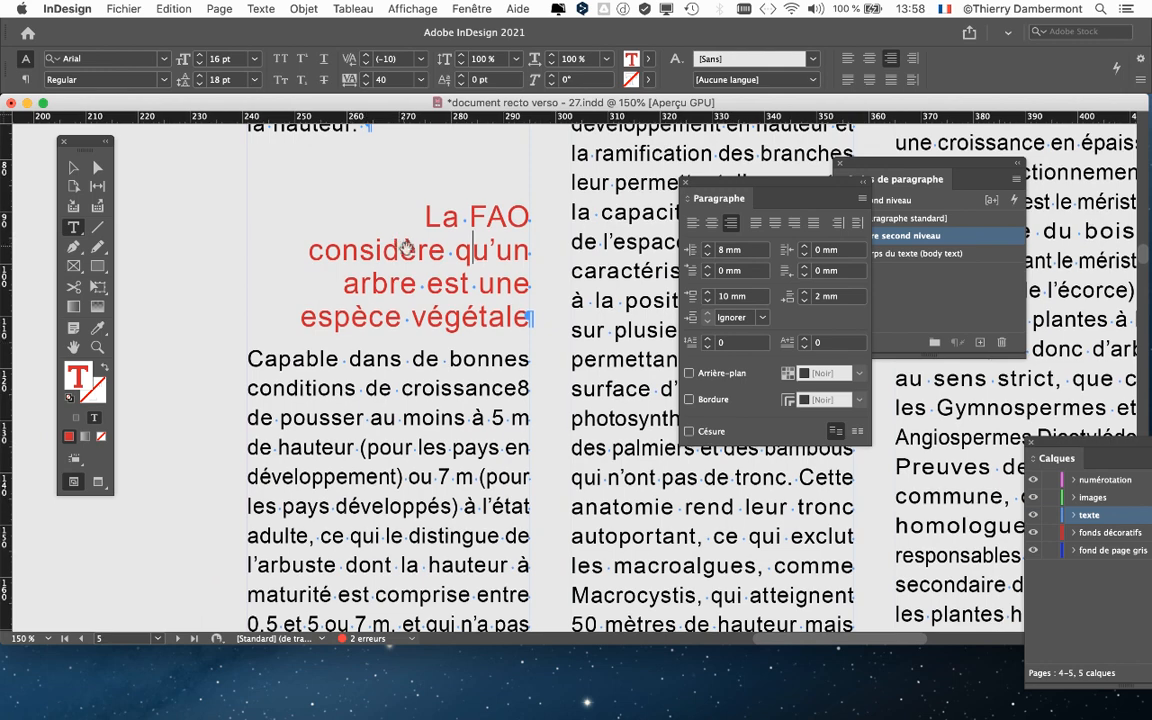
Try a colon before “considère” and before “espèce” in the “La FAO considère qu’un arbre” heading, removing each one
key("super+equal")
key("super+equal")
left_click(208, 251)
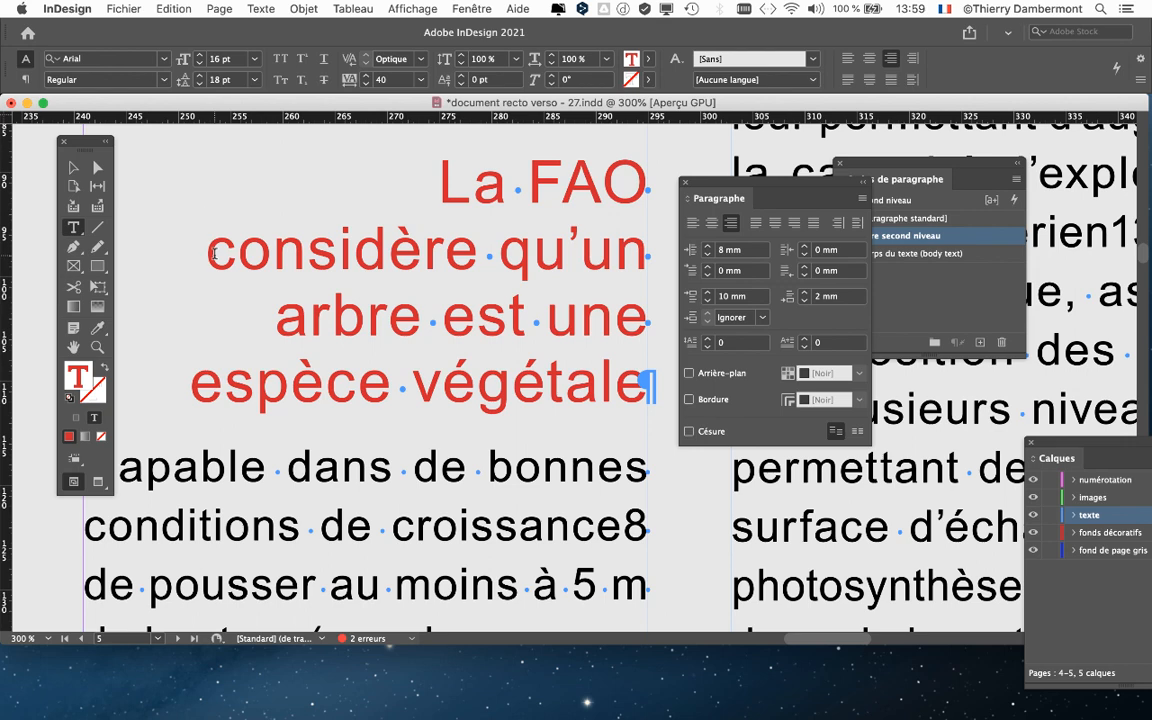
type(":")
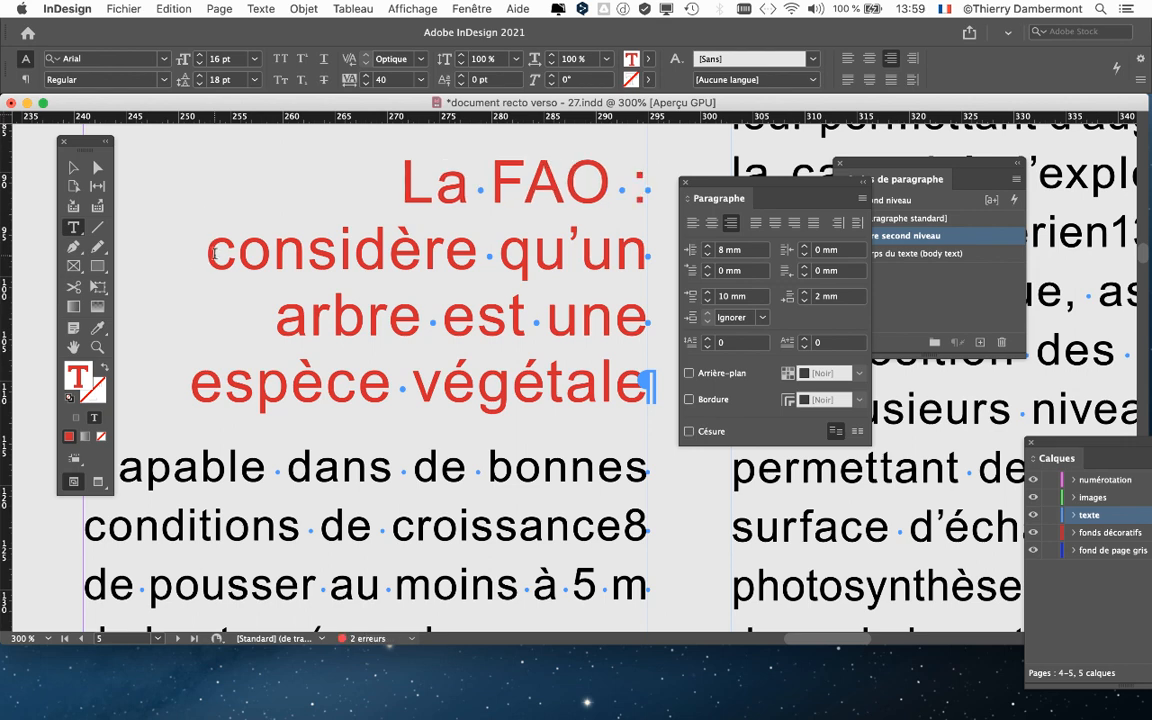
key("BackSpace")
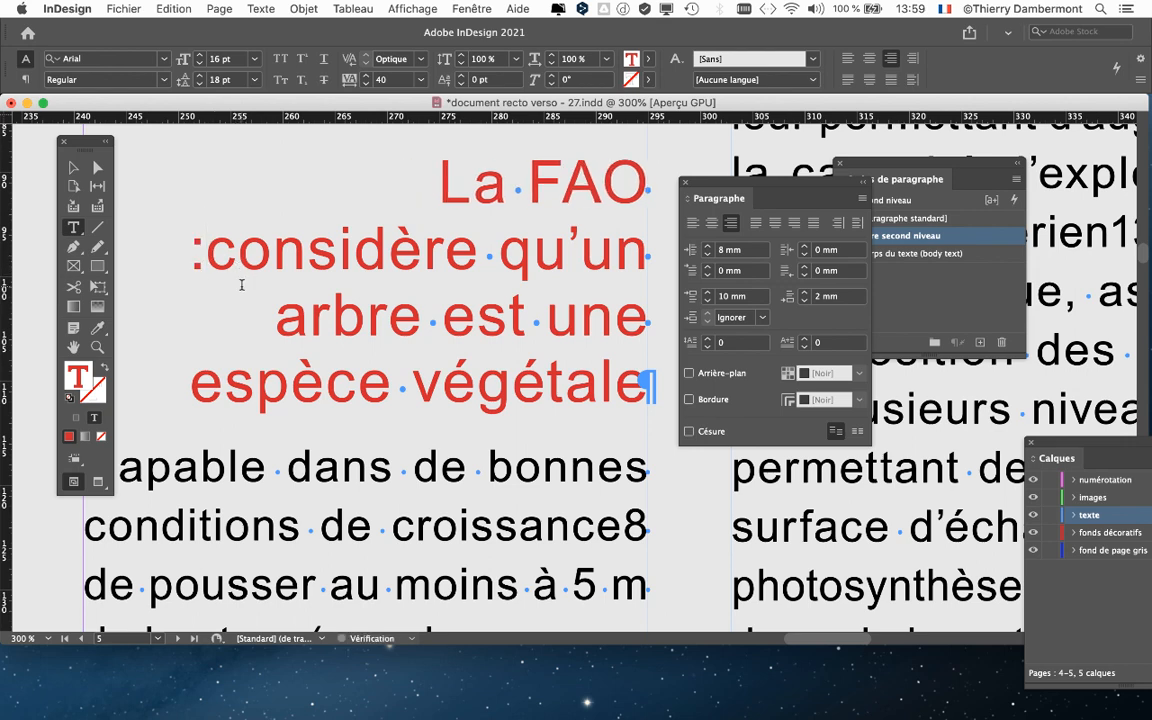
left_click(440, 317)
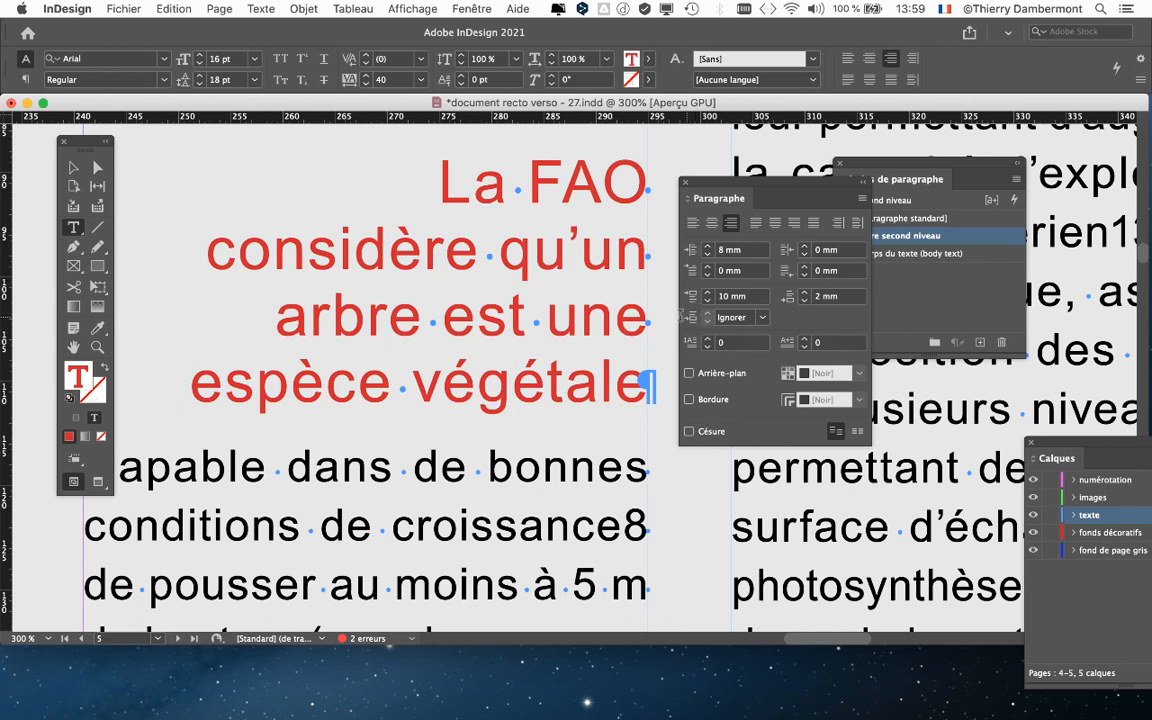
left_click(321, 364)
type(":")
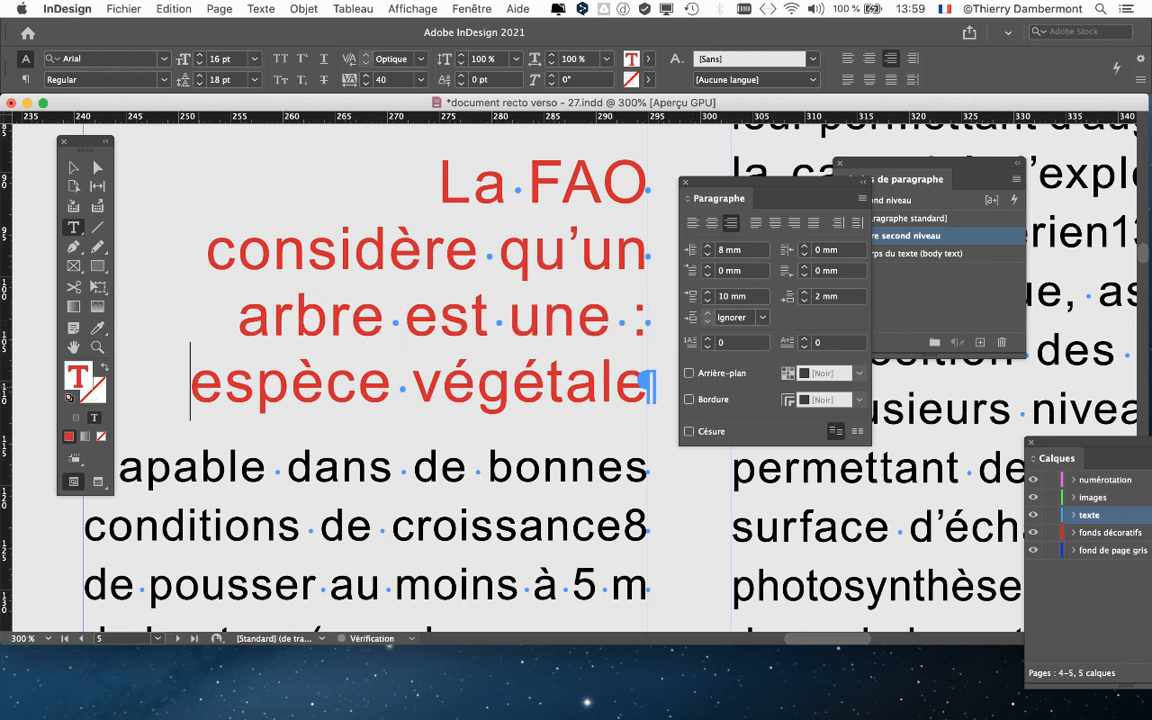
key("BackSpace")
key("BackSpace")
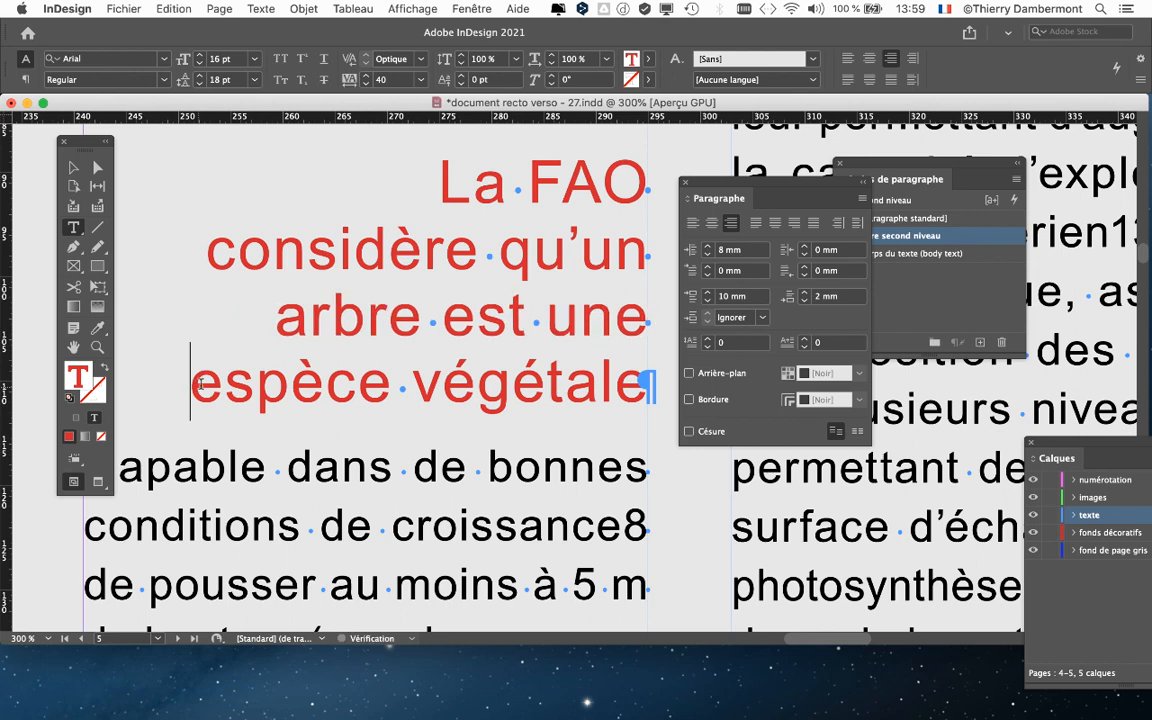
Insert a colon followed by a space before “arbre” in the “La FAO considère qu’un arbre” heading
left_click(529, 318)
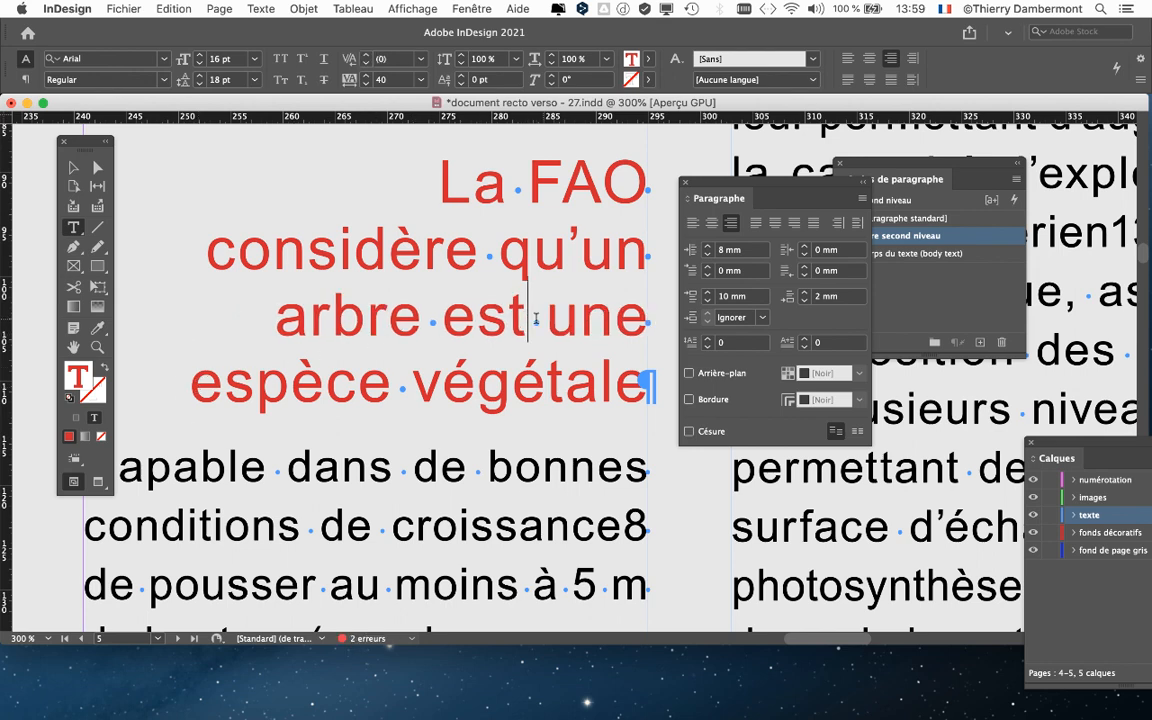
left_click(278, 318)
type(":")
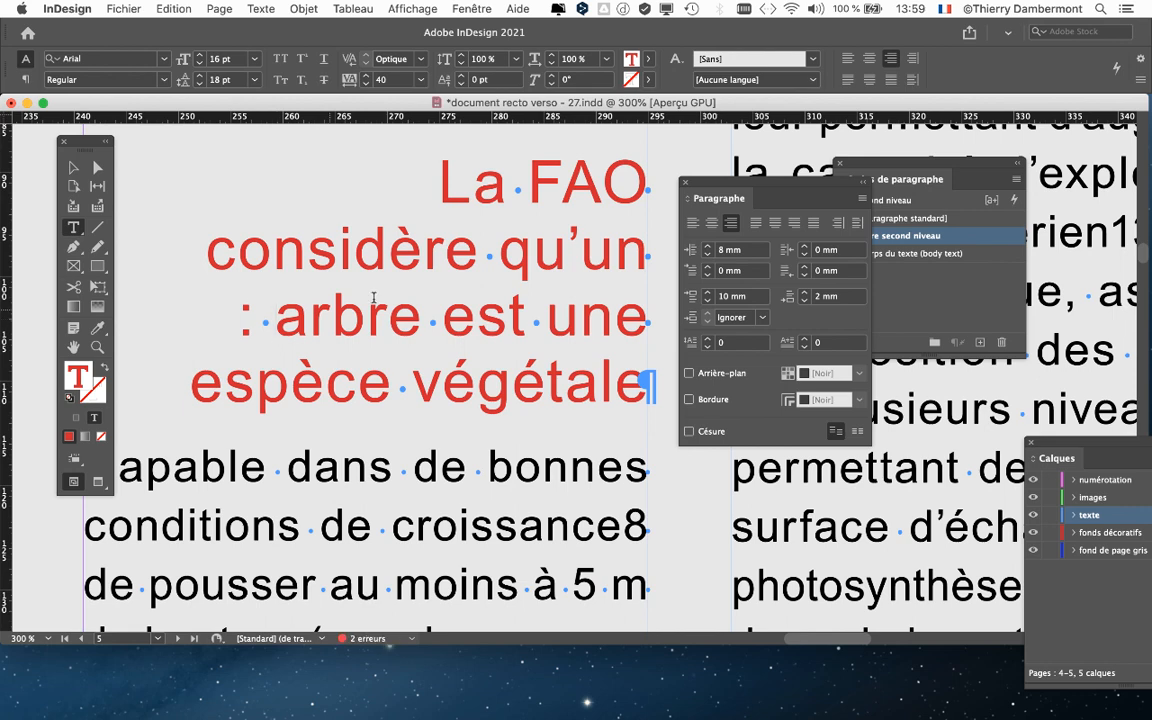
Move the Paragraphe and Styles de paragraphe panels off the red heading and select the colon before “arbre”
left_click_drag(729, 183, 808, 489)
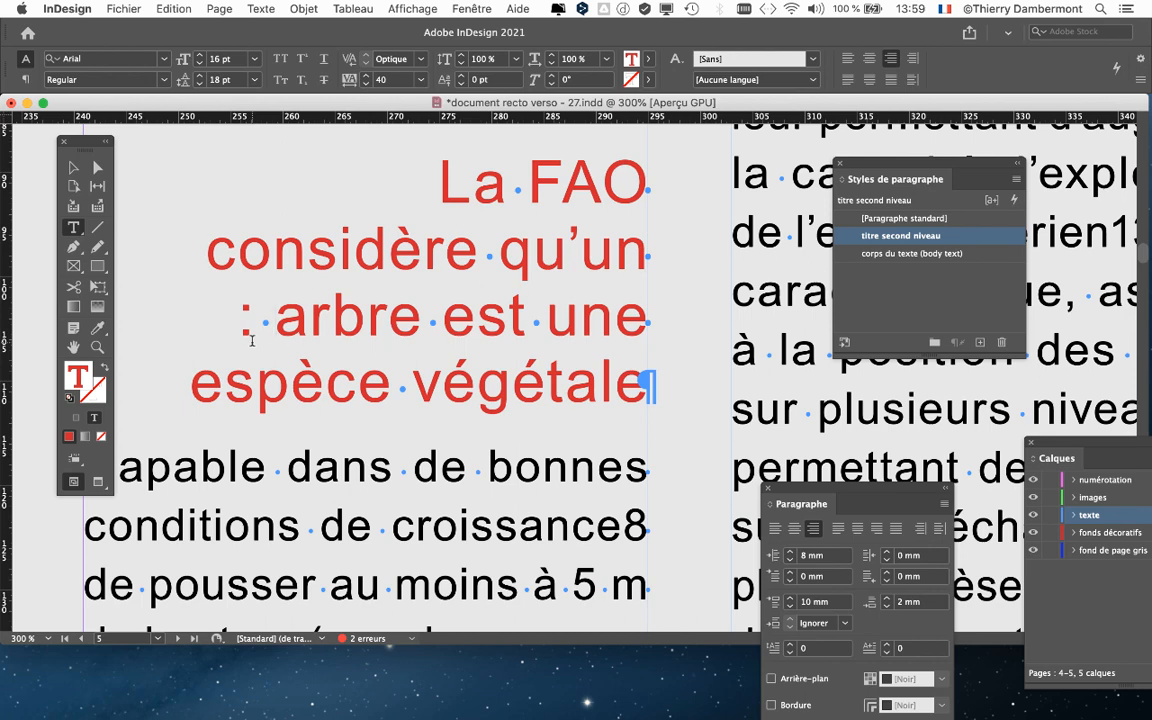
scroll(236, 318, "up", 3)
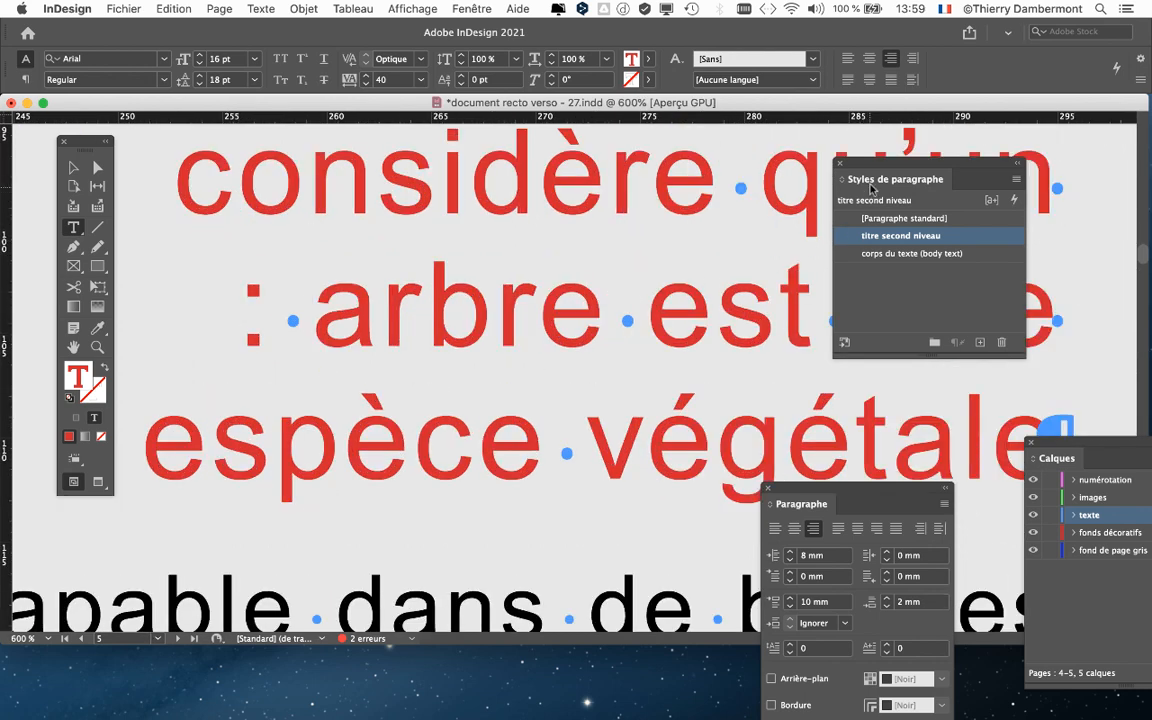
left_click_drag(872, 188, 474, 459)
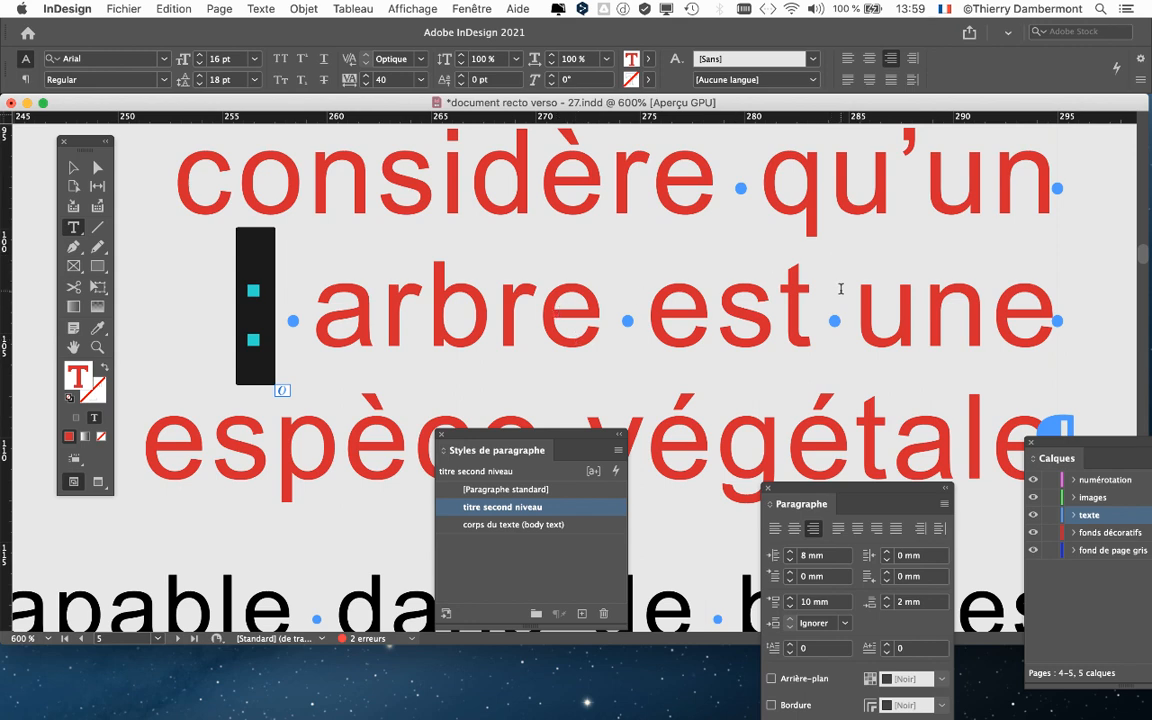
Add a space and a colon after “et leur” in the “Les arbres et leur environnement” heading on page 4
scroll(836, 290, "down", 3)
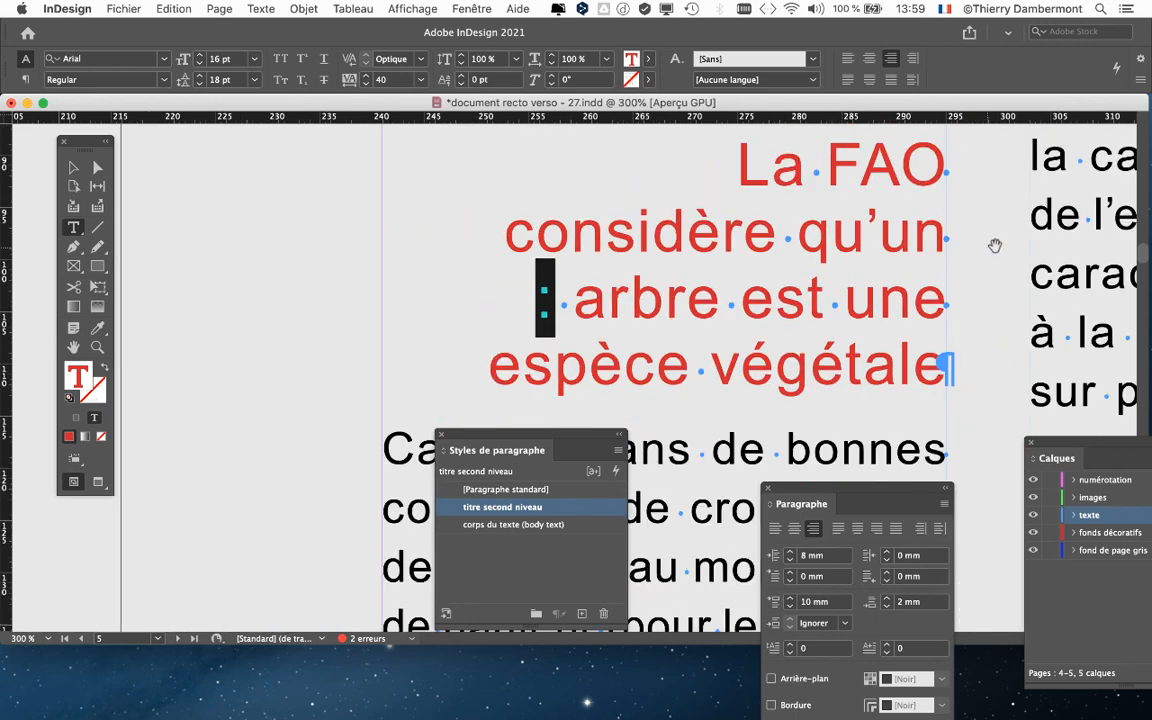
scroll(573, 249, "down", 3)
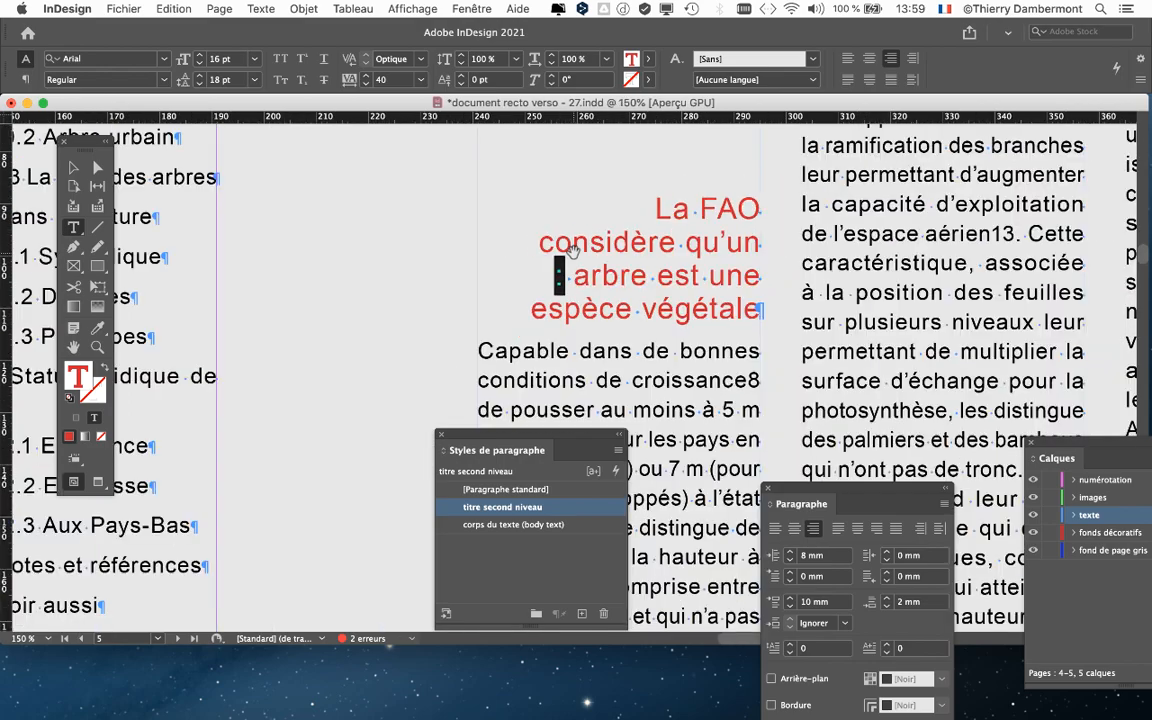
scroll(391, 265, "left", 5)
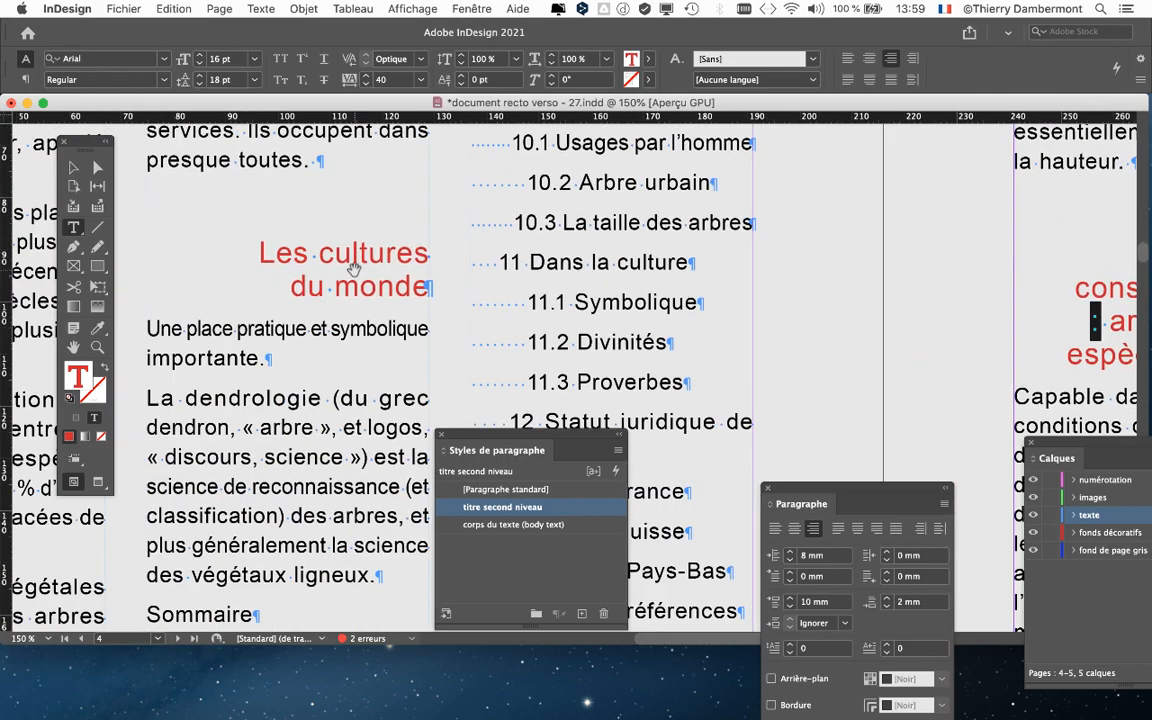
scroll(353, 268, "up", 3)
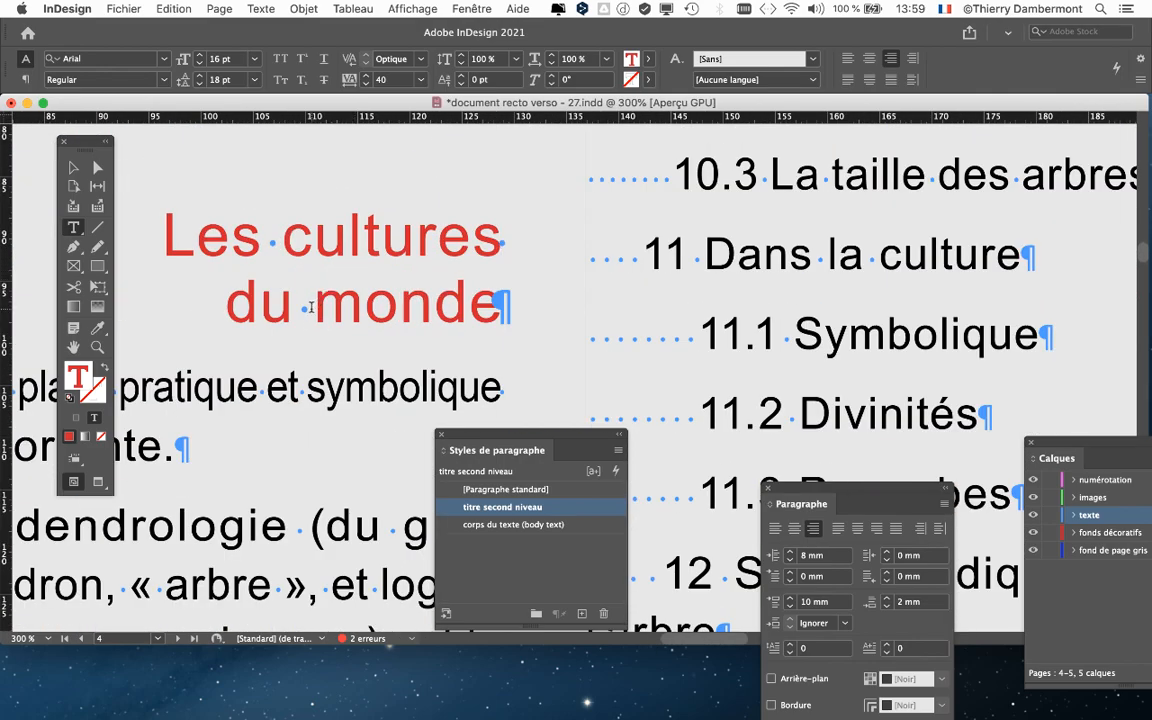
scroll(306, 303, "down", 3)
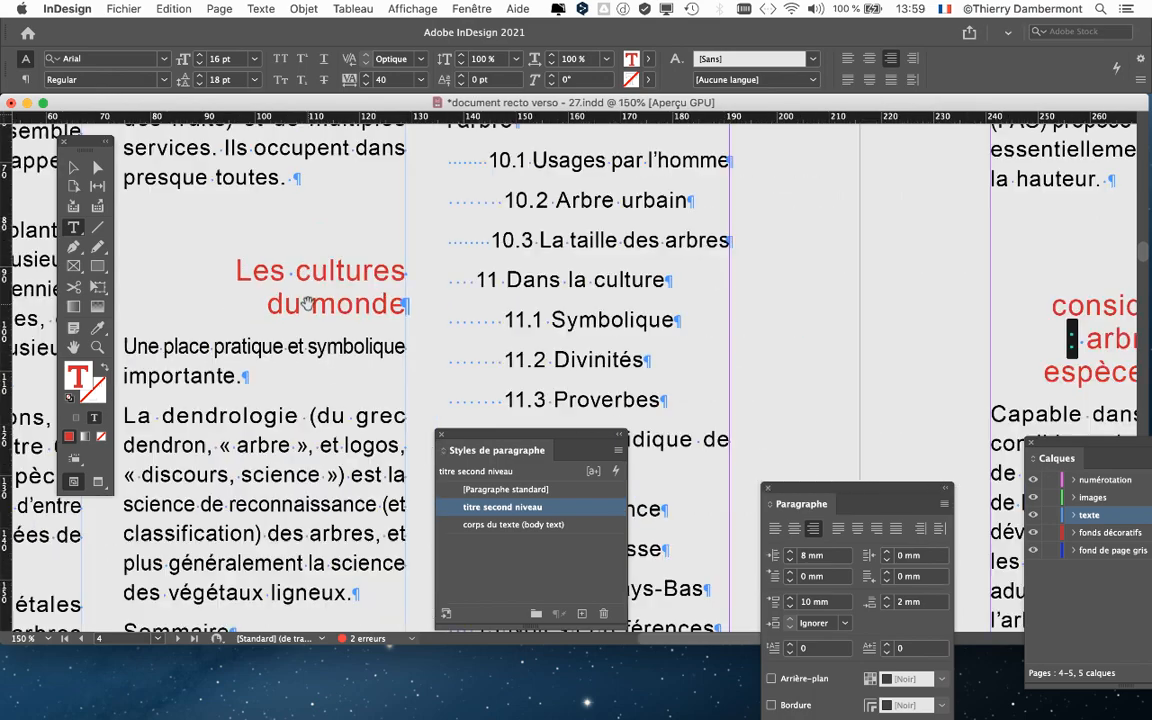
scroll(306, 303, "left", 5)
scroll(565, 192, "up", 4)
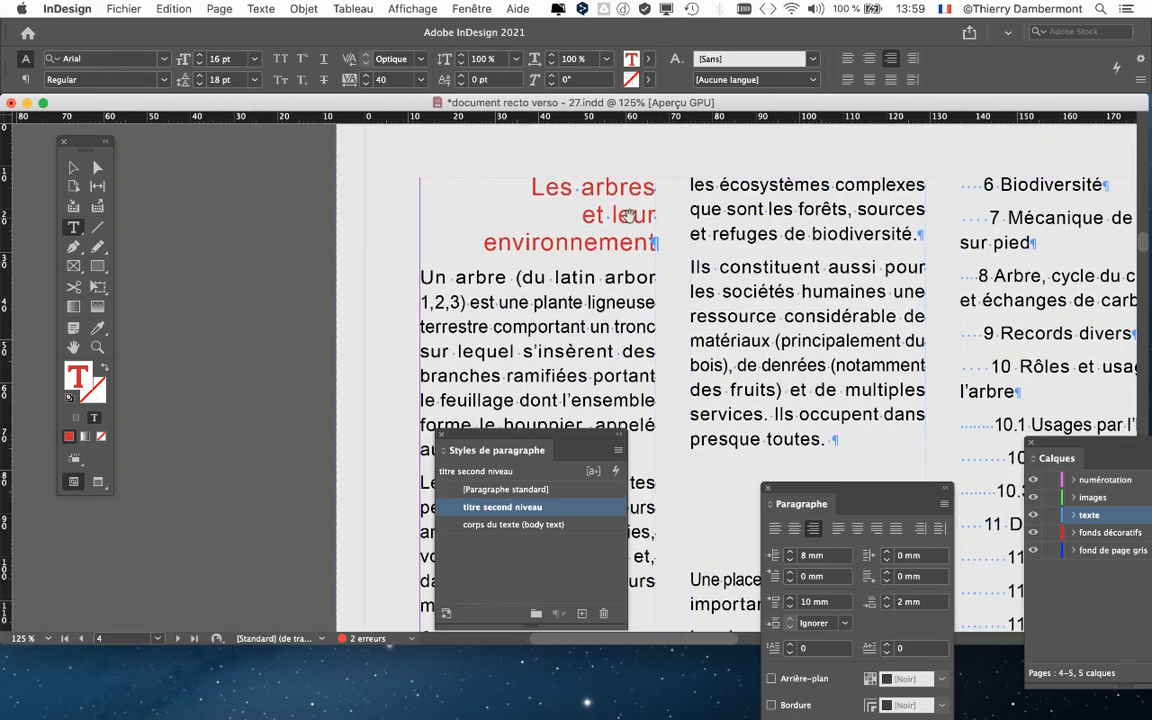
left_click_drag(620, 231, 470, 278)
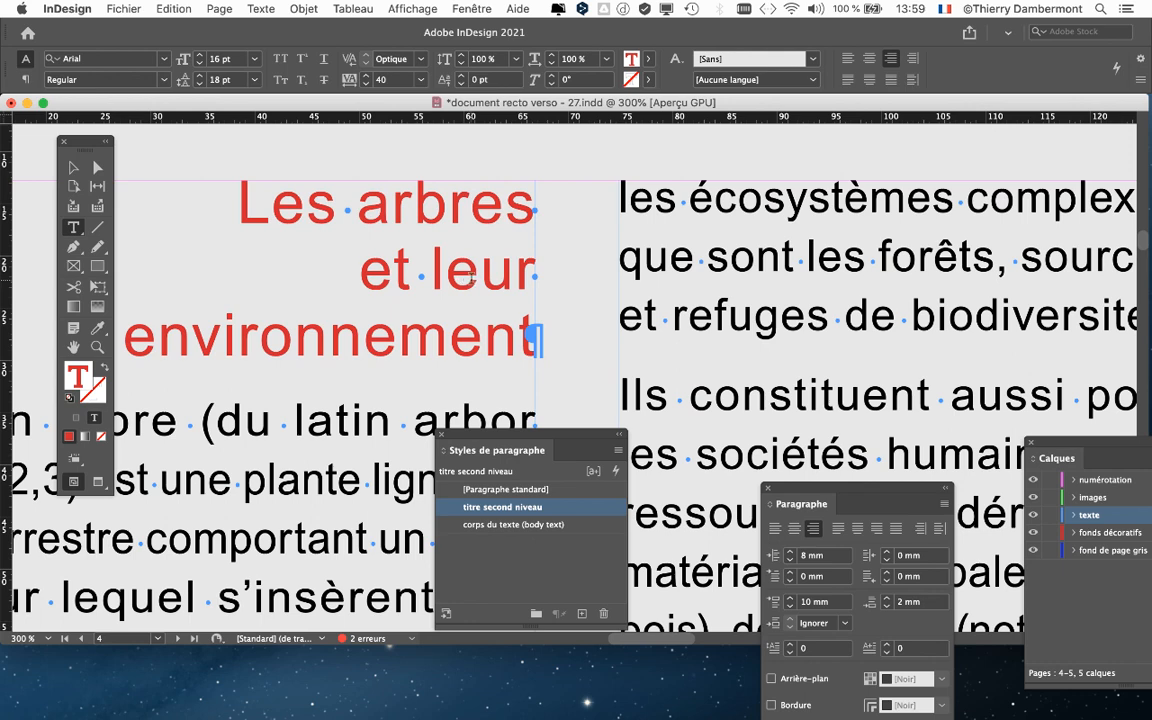
scroll(531, 213, "up", 1)
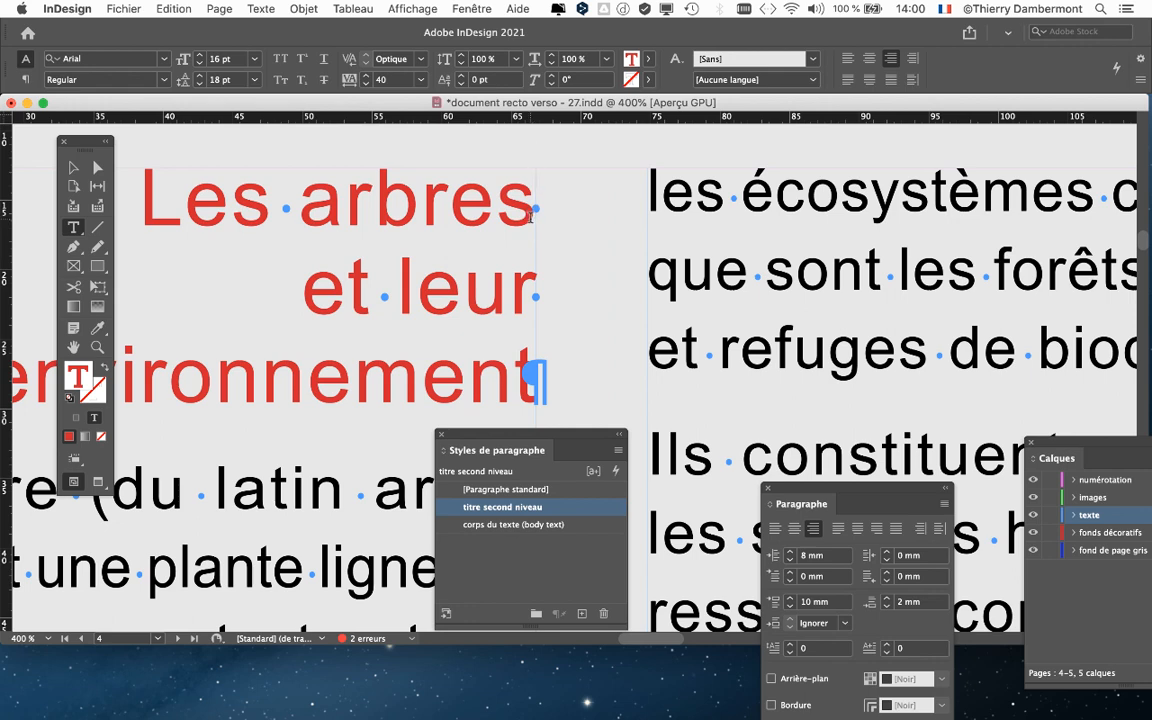
type(":")
key("BackSpace")
left_click(531, 294)
type(":")
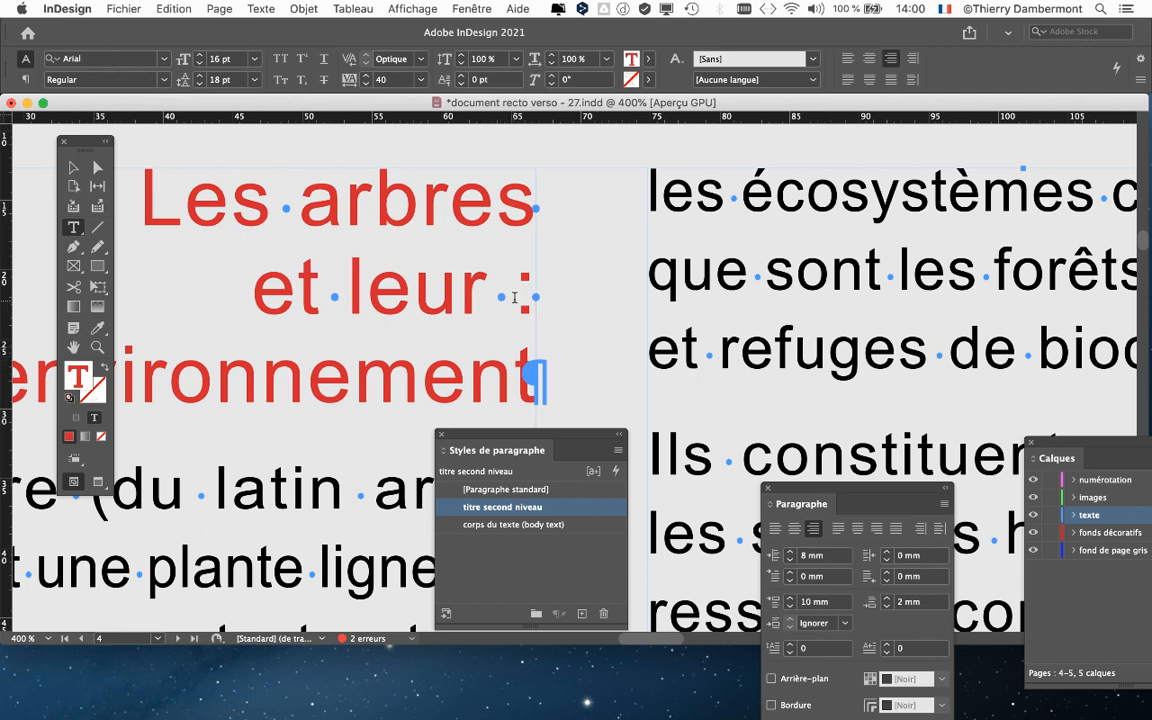
Try replacing the space before the colon in “et leur :” with a thin space (Espace fine), undoing each replacement
left_click_drag(514, 296, 490, 298)
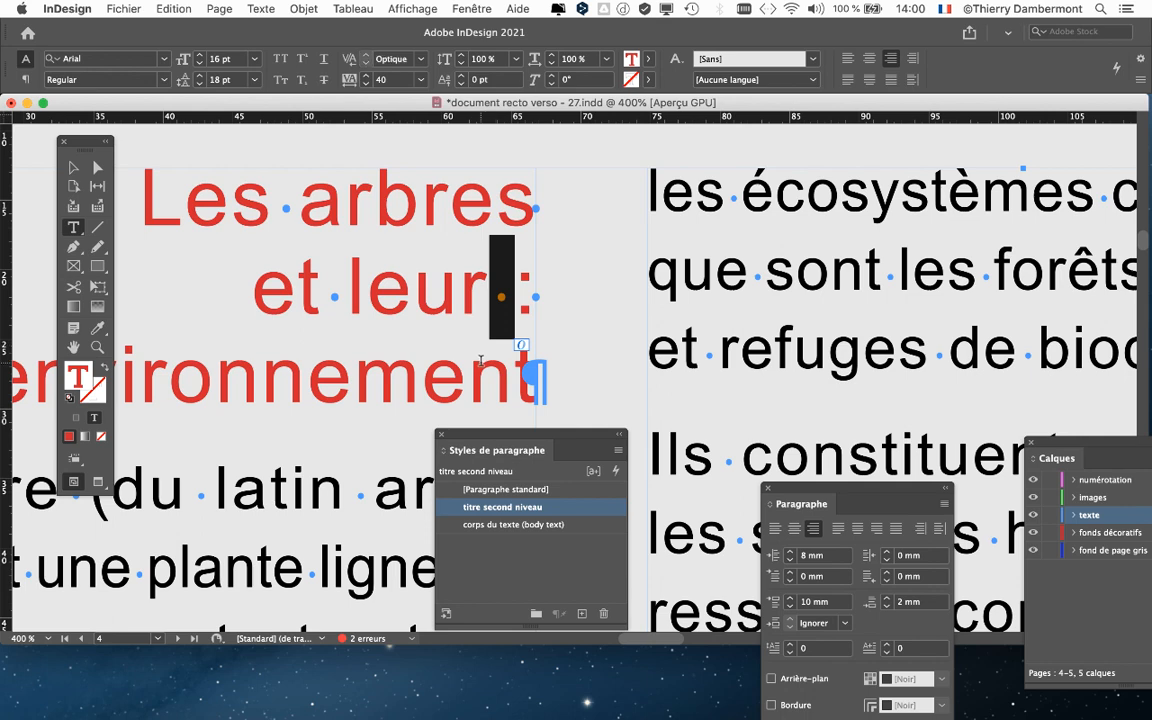
left_click(493, 302)
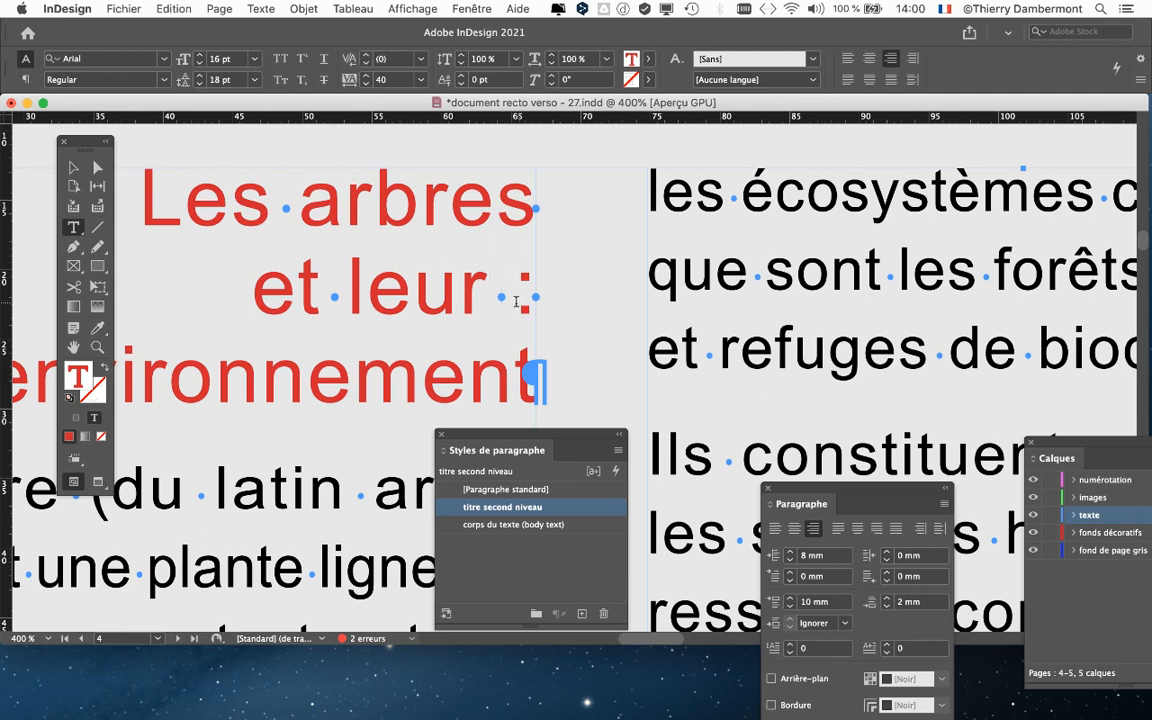
double_click(499, 298)
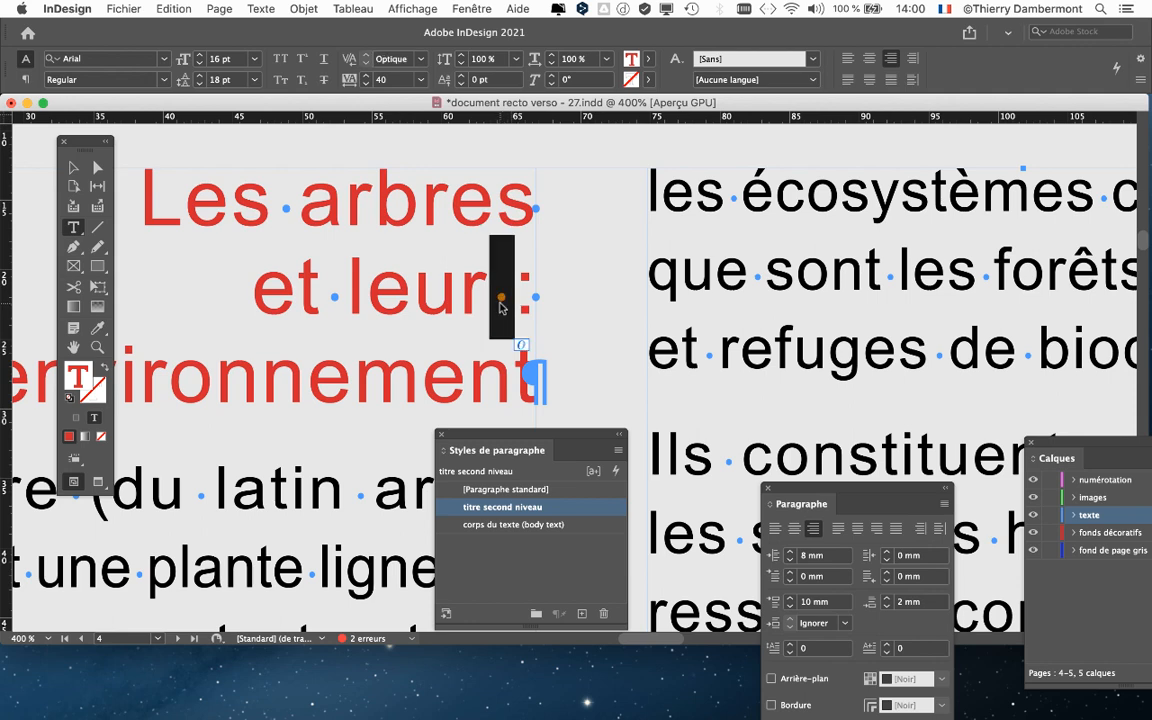
right_click(501, 307)
mouse_move(592, 526)
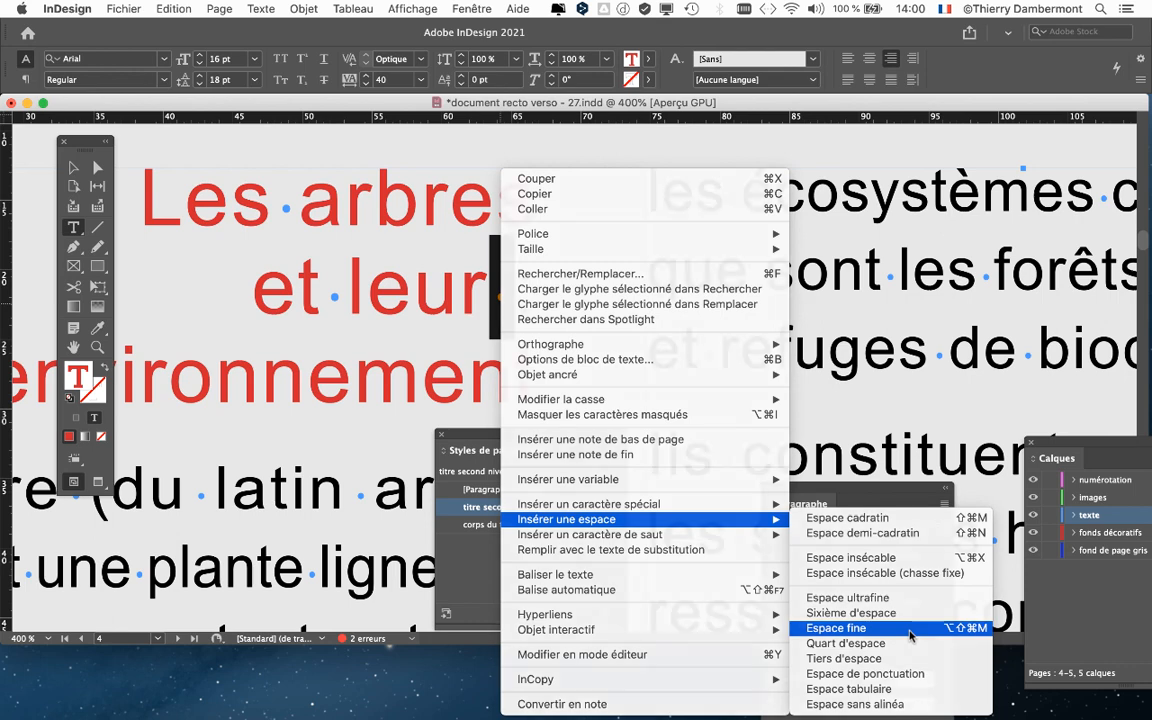
left_click(910, 630)
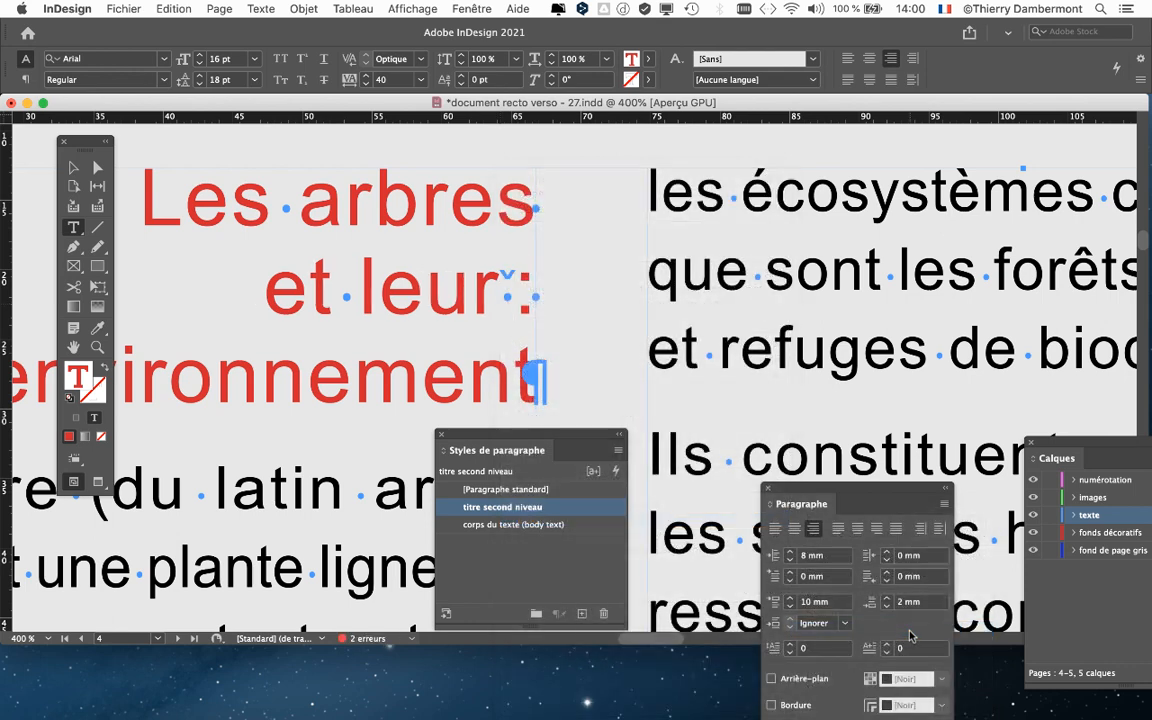
key("super+z")
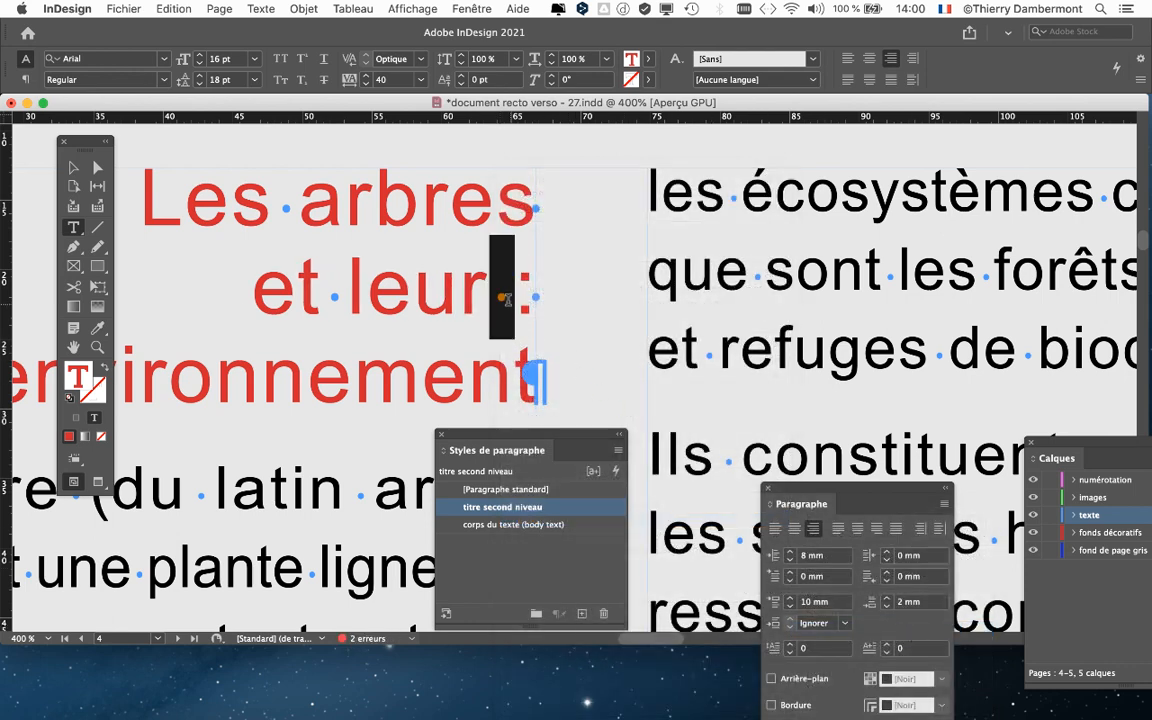
right_click(502, 288)
mouse_move(625, 520)
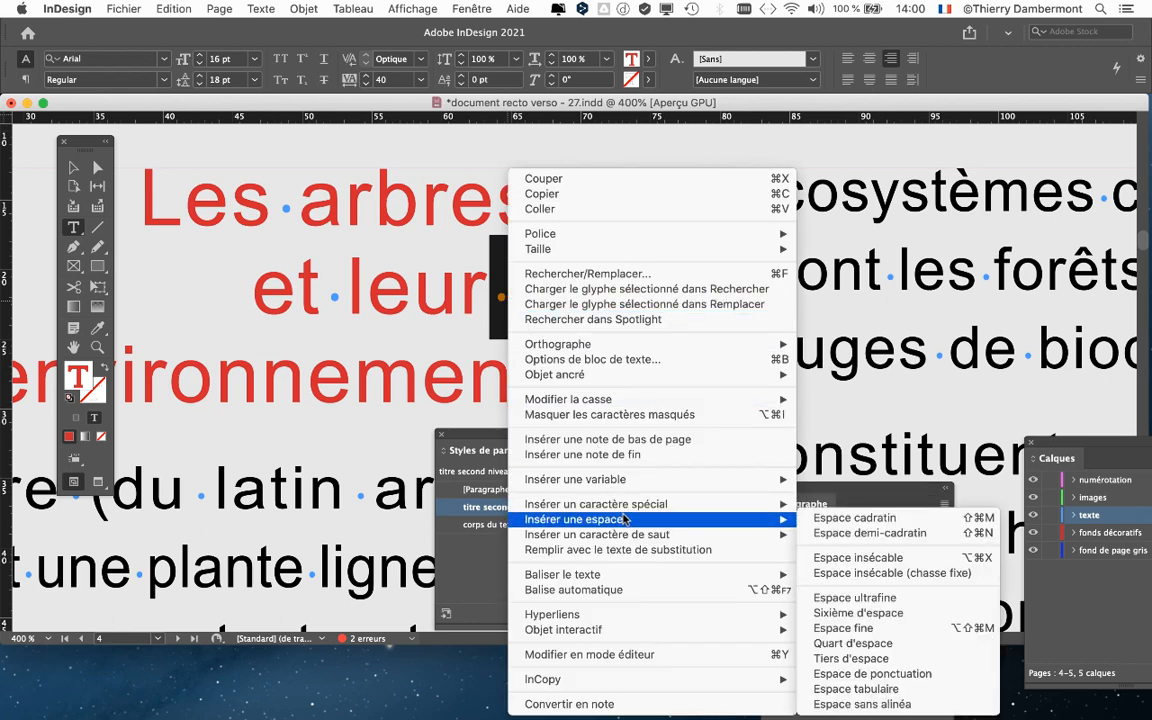
left_click(914, 629)
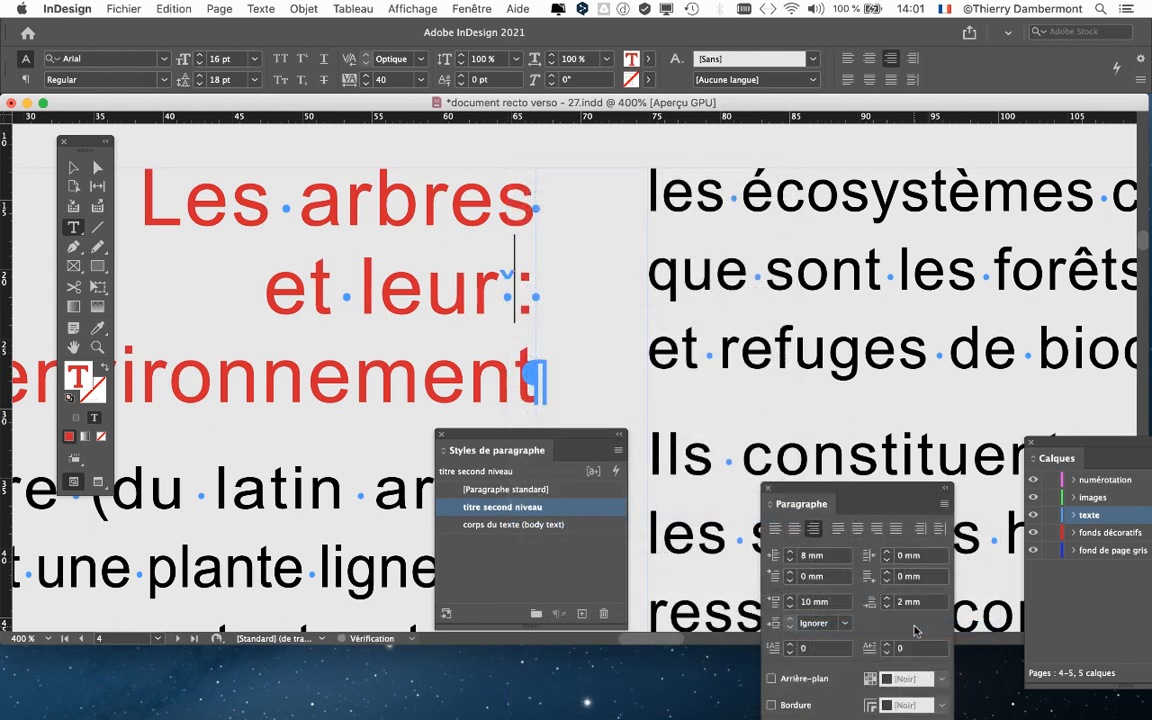
key("shift+Left")
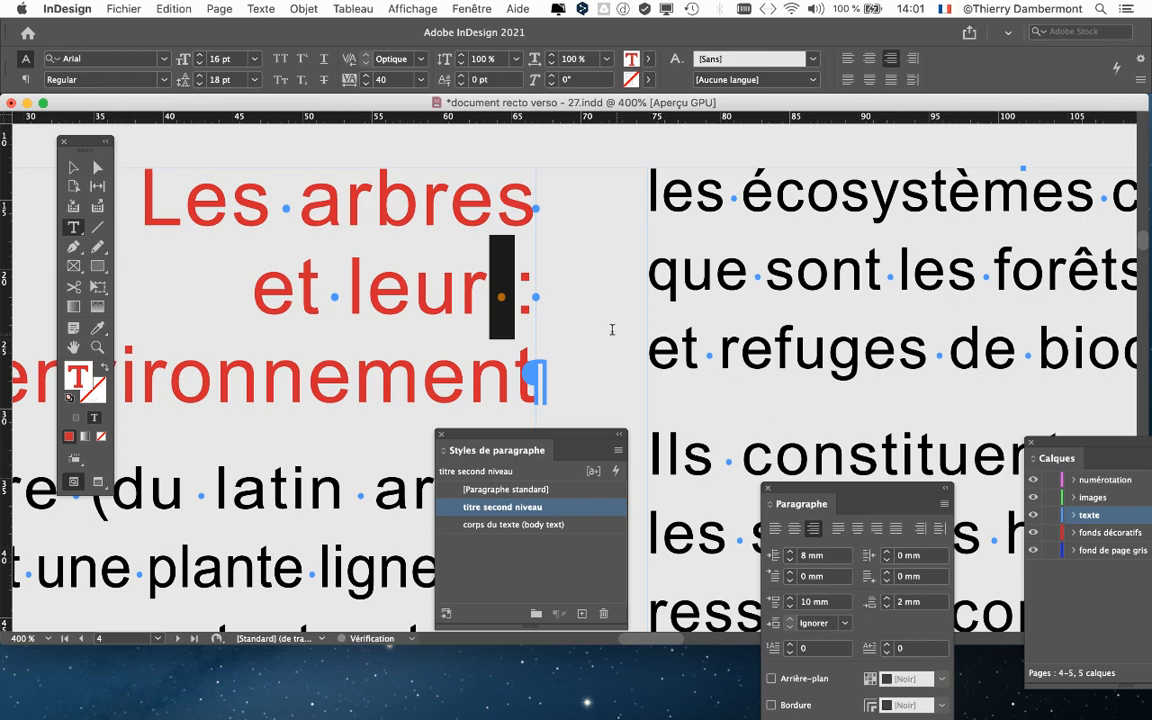
left_click(522, 302)
Examine how the colon falls at the line break in the “La FAO considère qu’un : arbre” heading on page 5
scroll(683, 339, "down", 2)
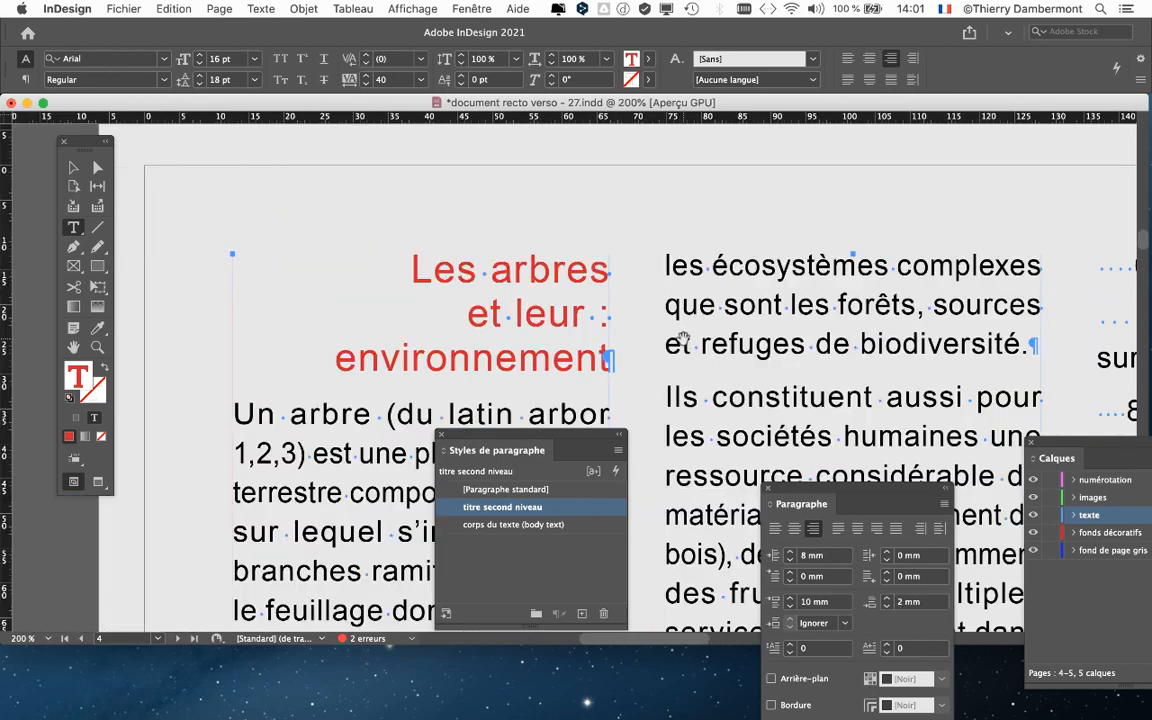
scroll(683, 339, "right", 8)
scroll(683, 339, "down", 5)
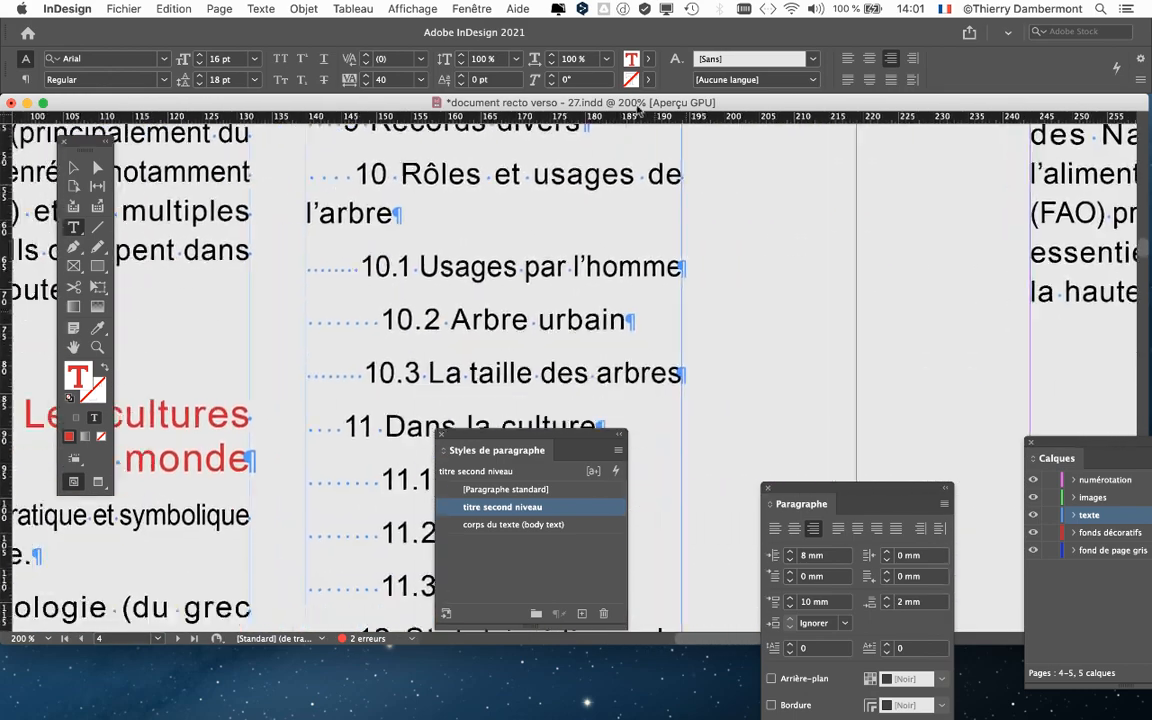
left_click_drag(306, 194, 498, 152)
left_click_drag(338, 230, 442, 195)
scroll(786, 308, "down", 2)
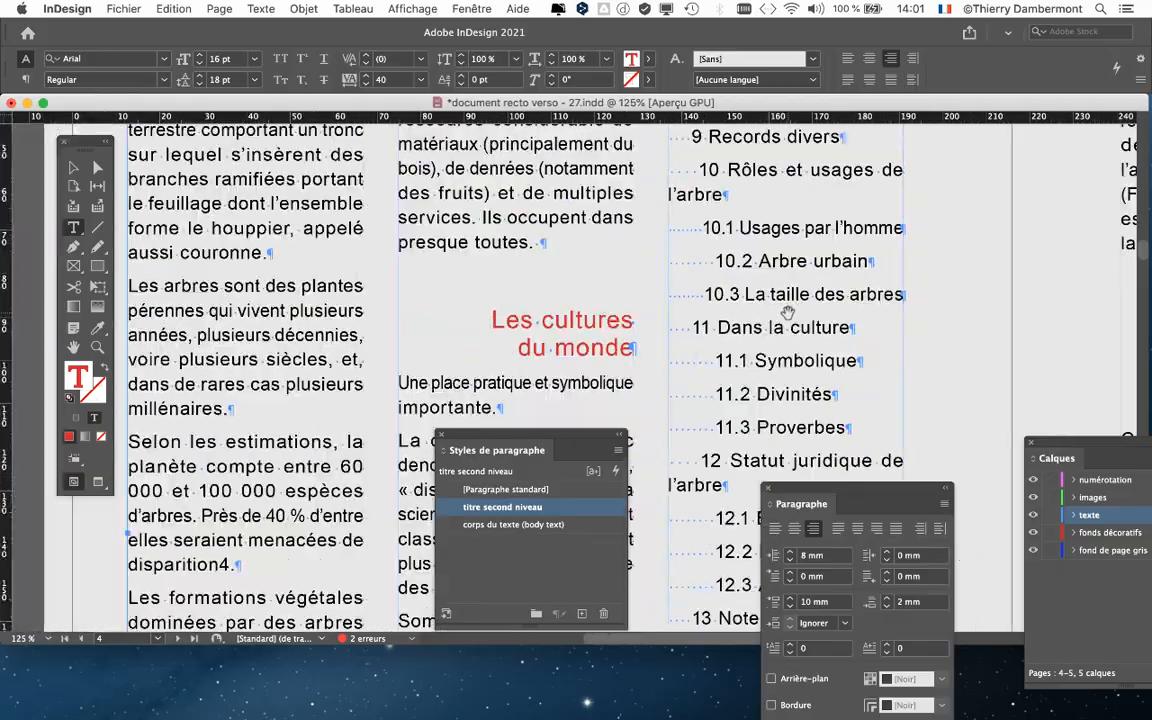
scroll(788, 313, "down", 2)
scroll(536, 240, "right", 6)
scroll(536, 240, "down", 2)
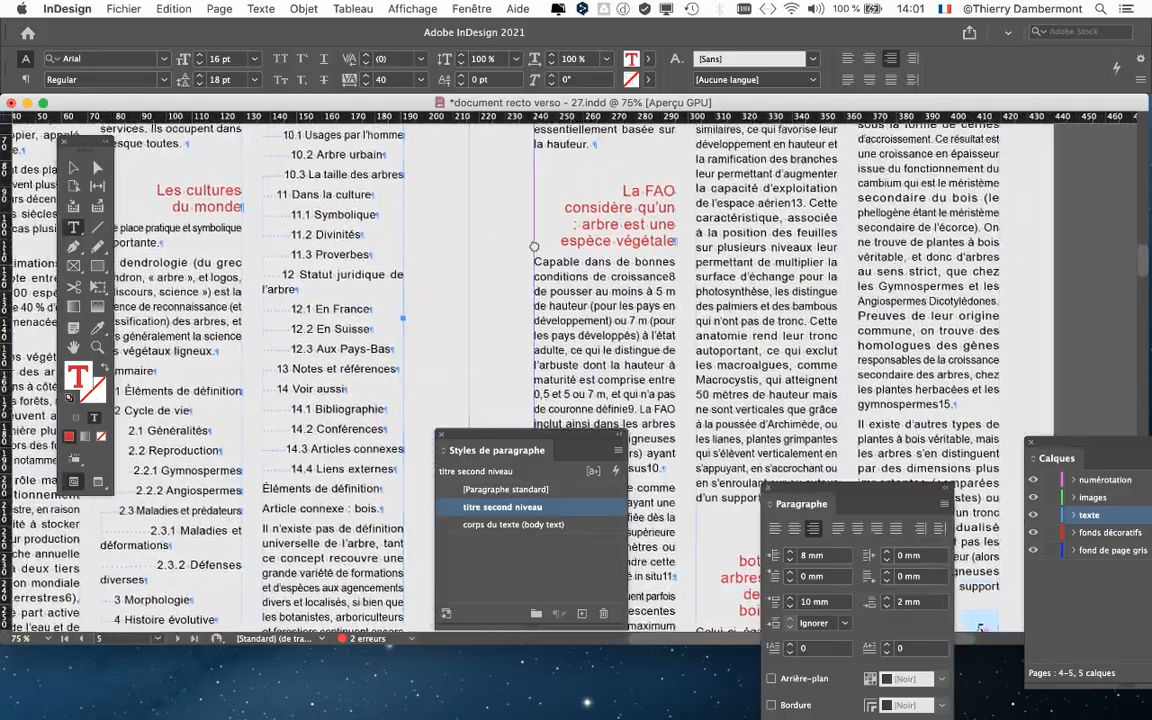
scroll(600, 290, "up", 5)
scroll(600, 290, "left", 1)
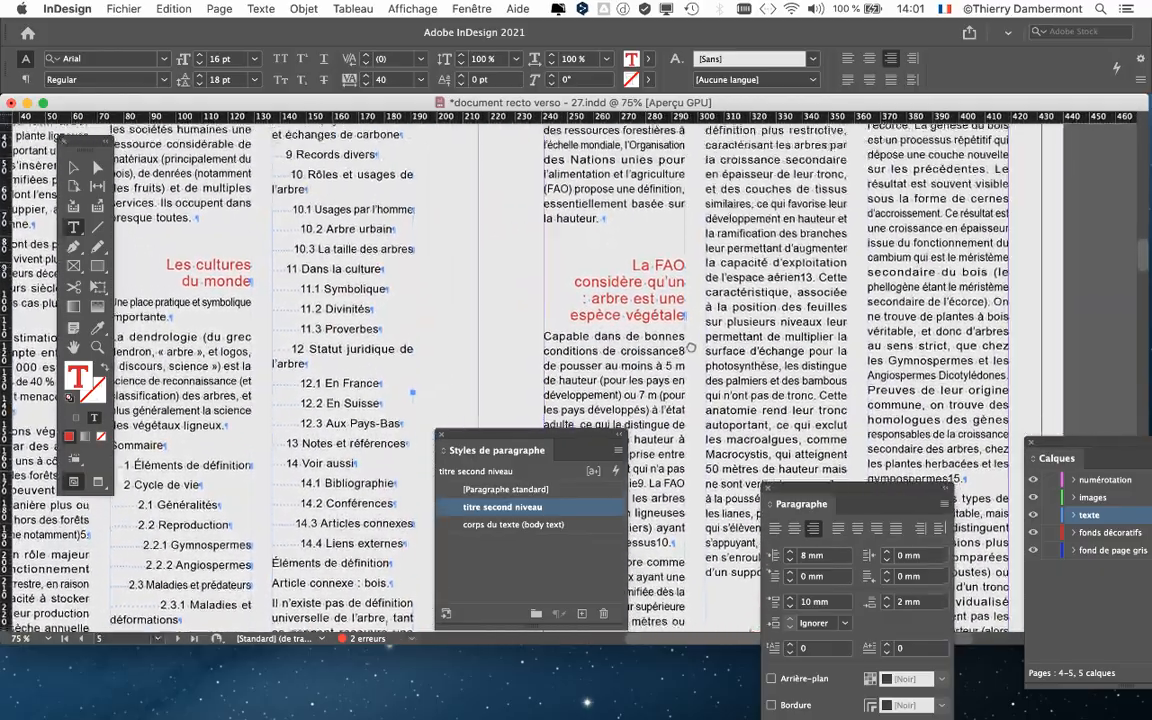
scroll(600, 310, "up", 1)
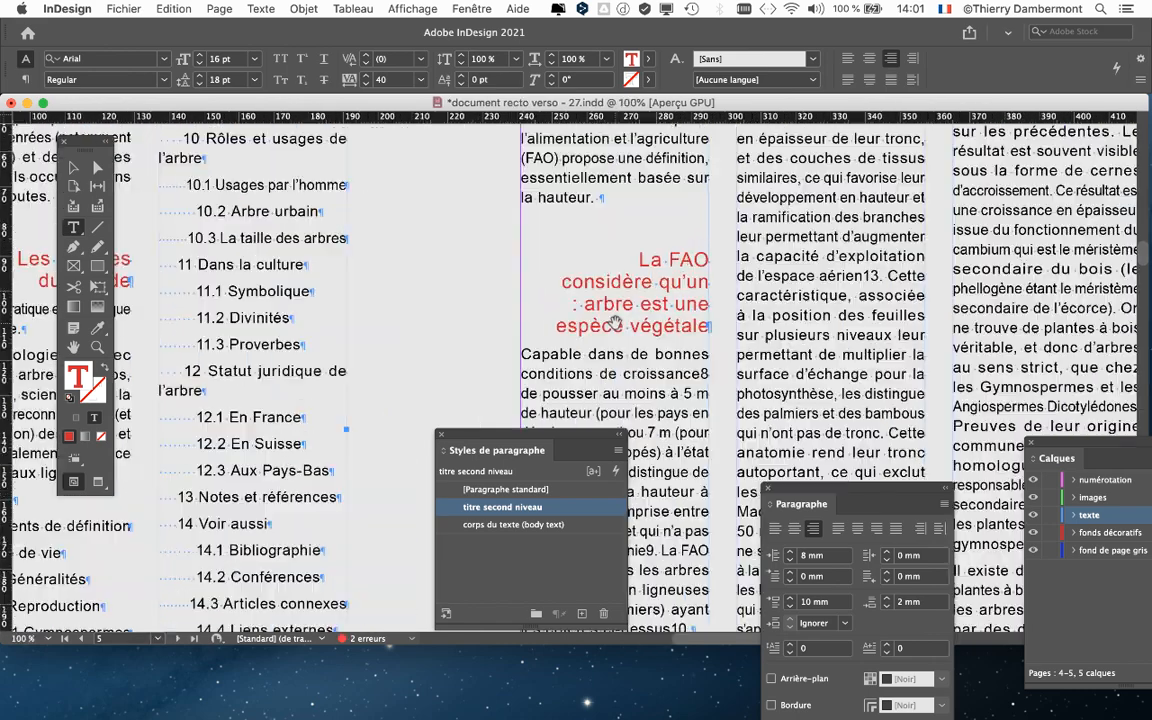
scroll(600, 322, "up", 1)
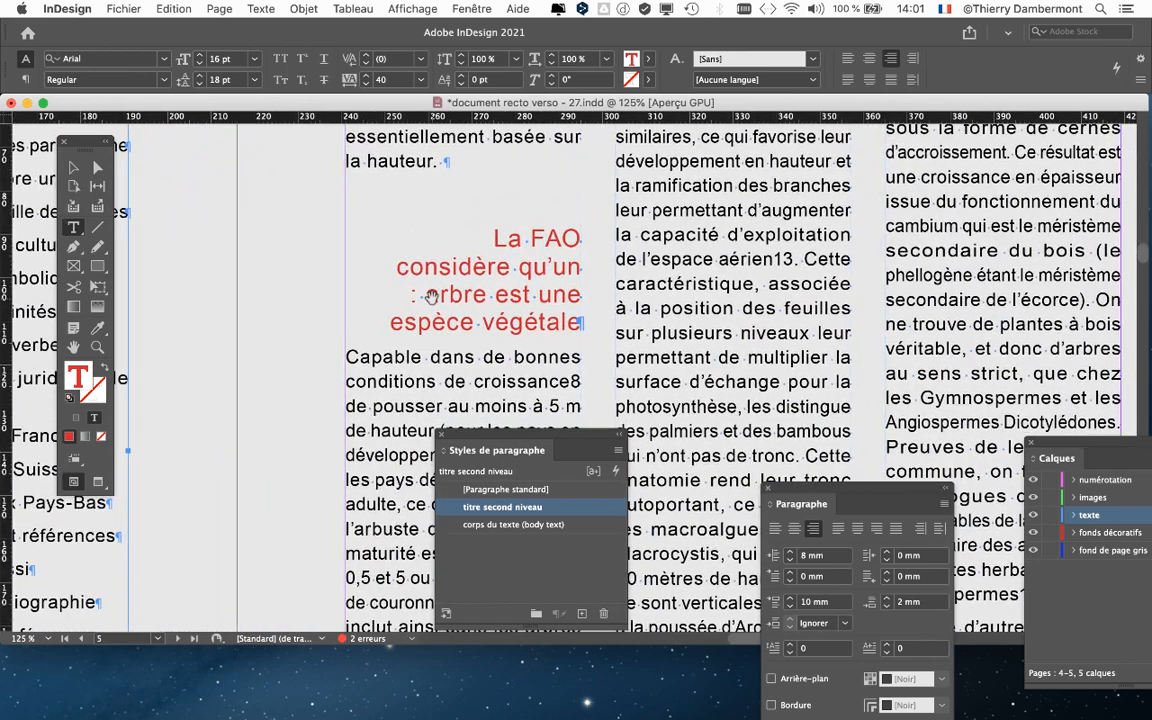
scroll(428, 296, "up", 2)
scroll(408, 283, "down", 1)
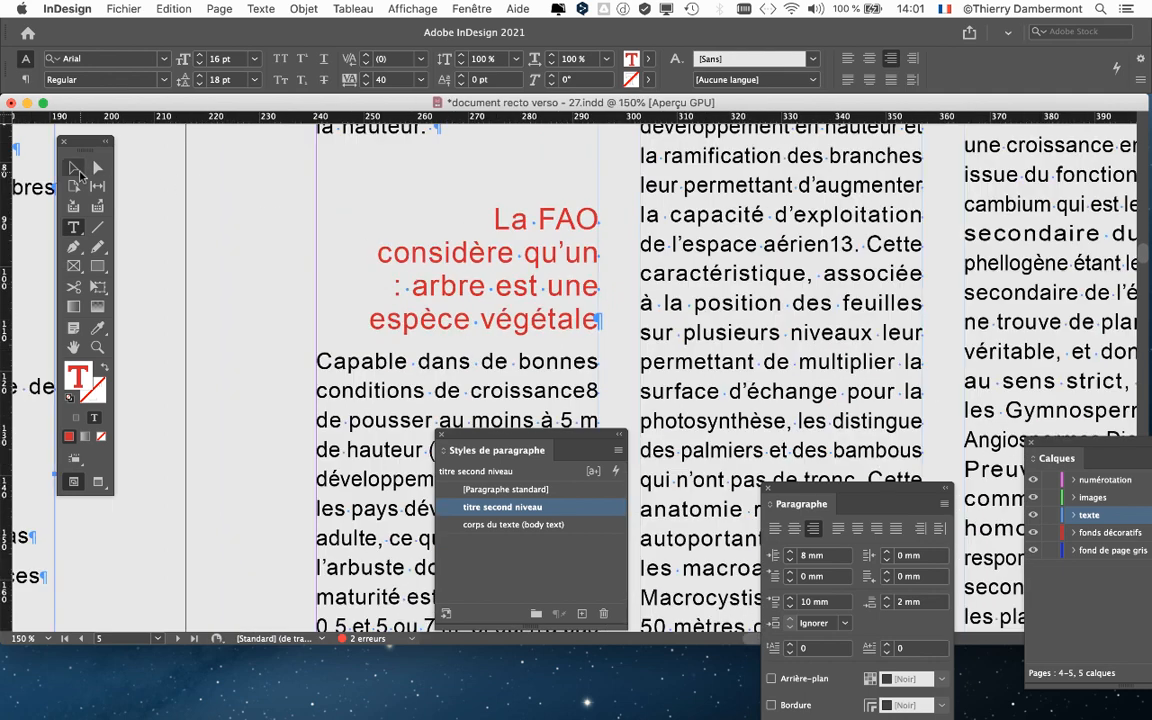
Deselect the text frame, open Rechercher/Remplacer and choose Document as the search scope
left_click(75, 170)
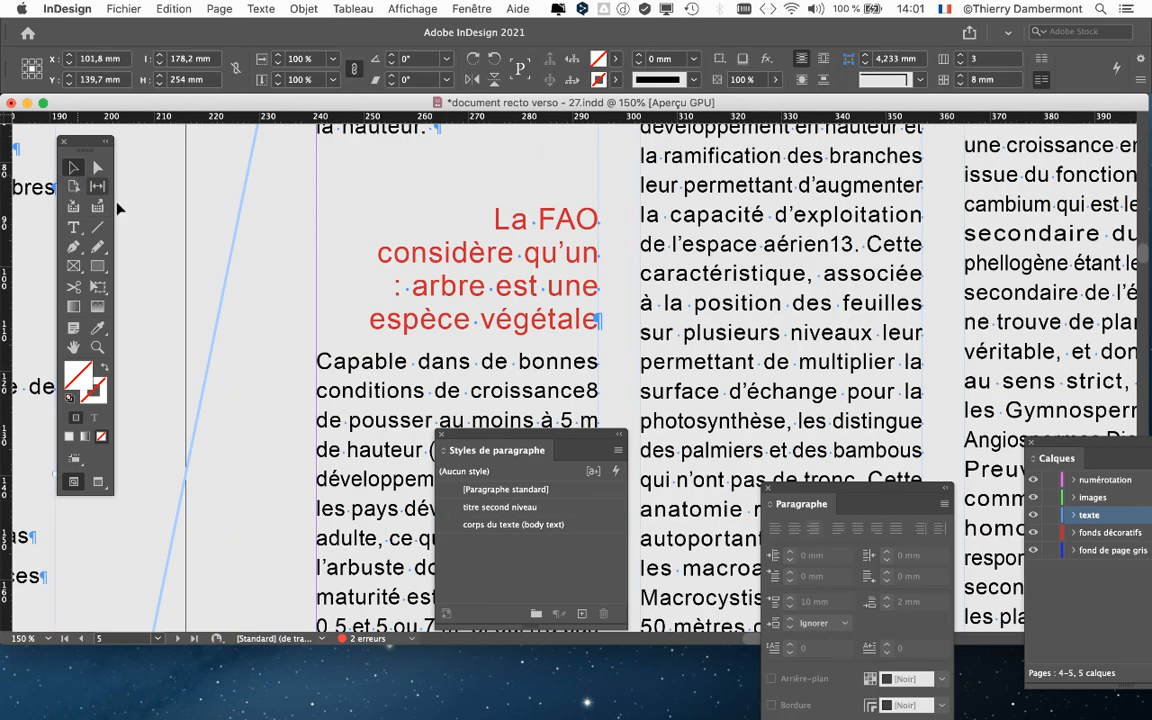
left_click(221, 255)
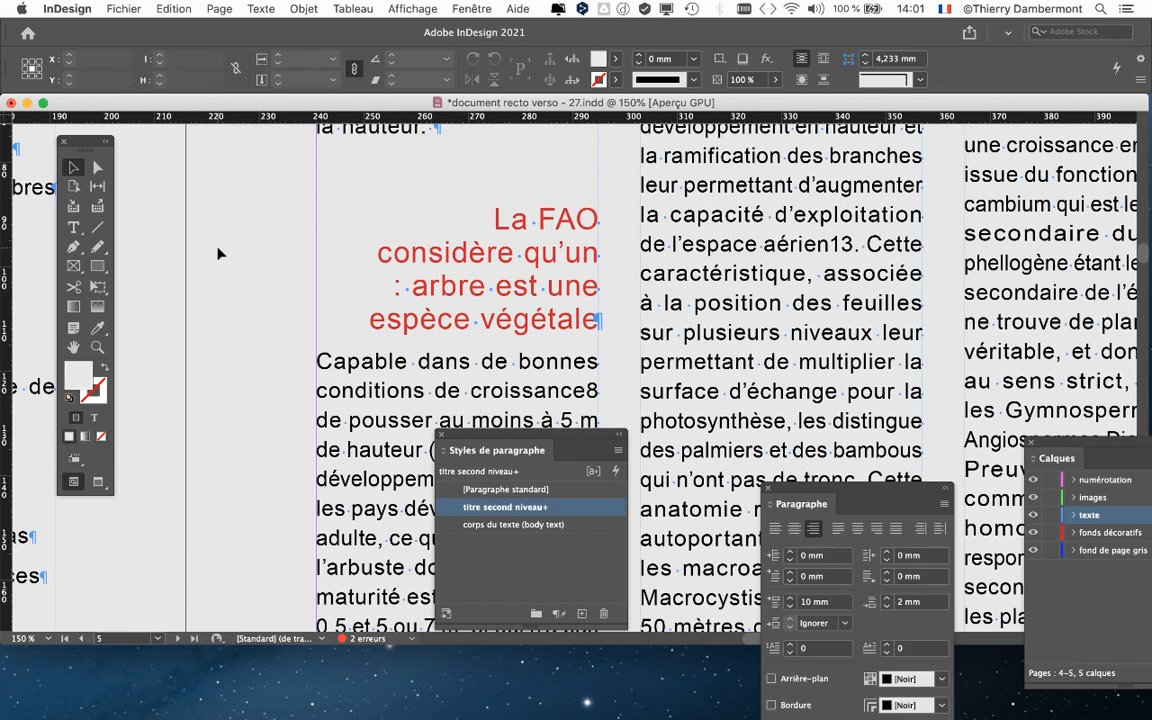
left_click(172, 8)
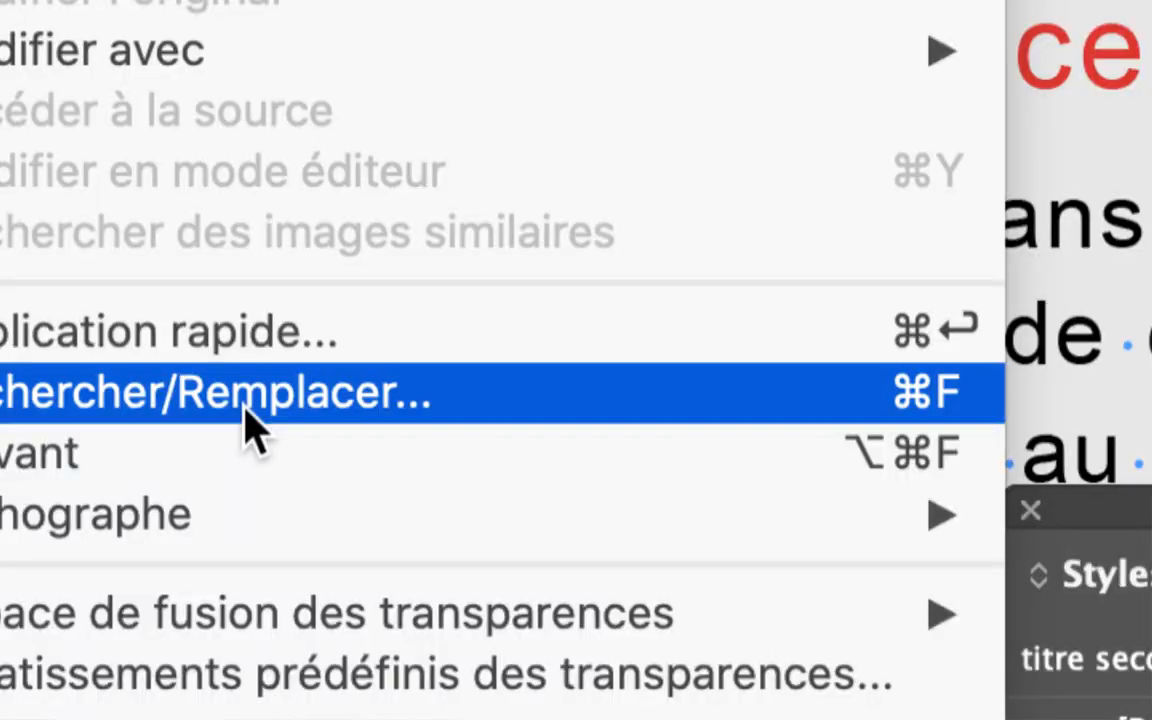
left_click(250, 425)
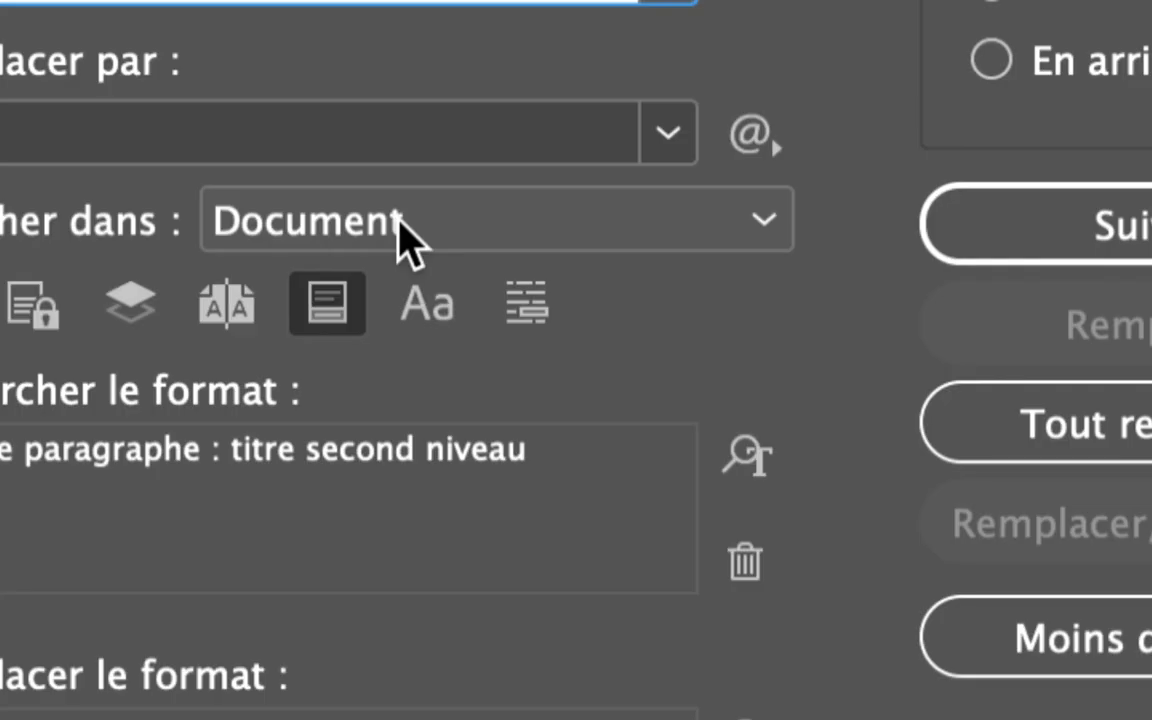
left_click(405, 235)
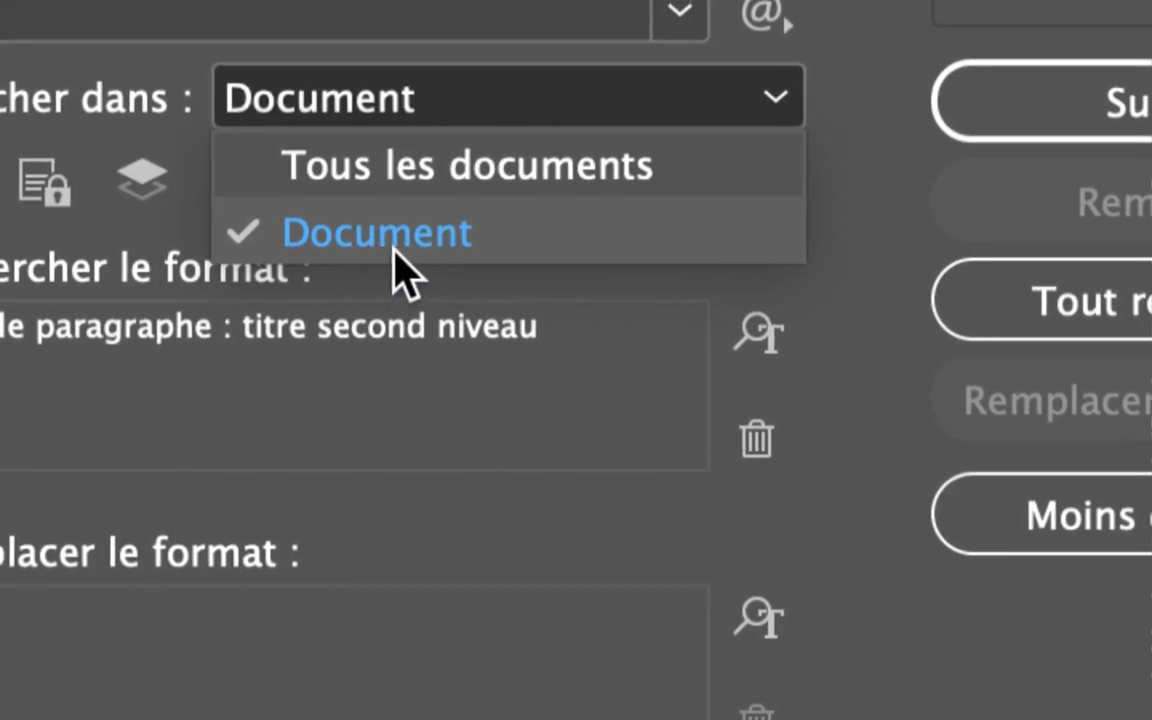
left_click(395, 245)
left_click(328, 98)
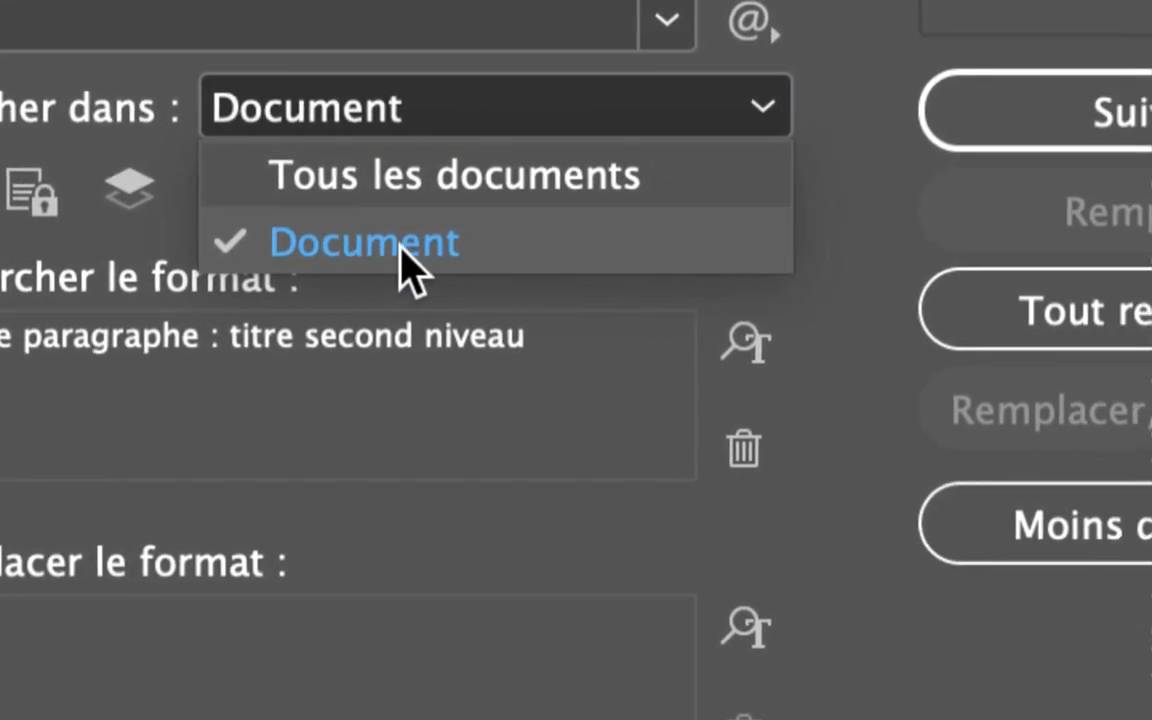
left_click(395, 250)
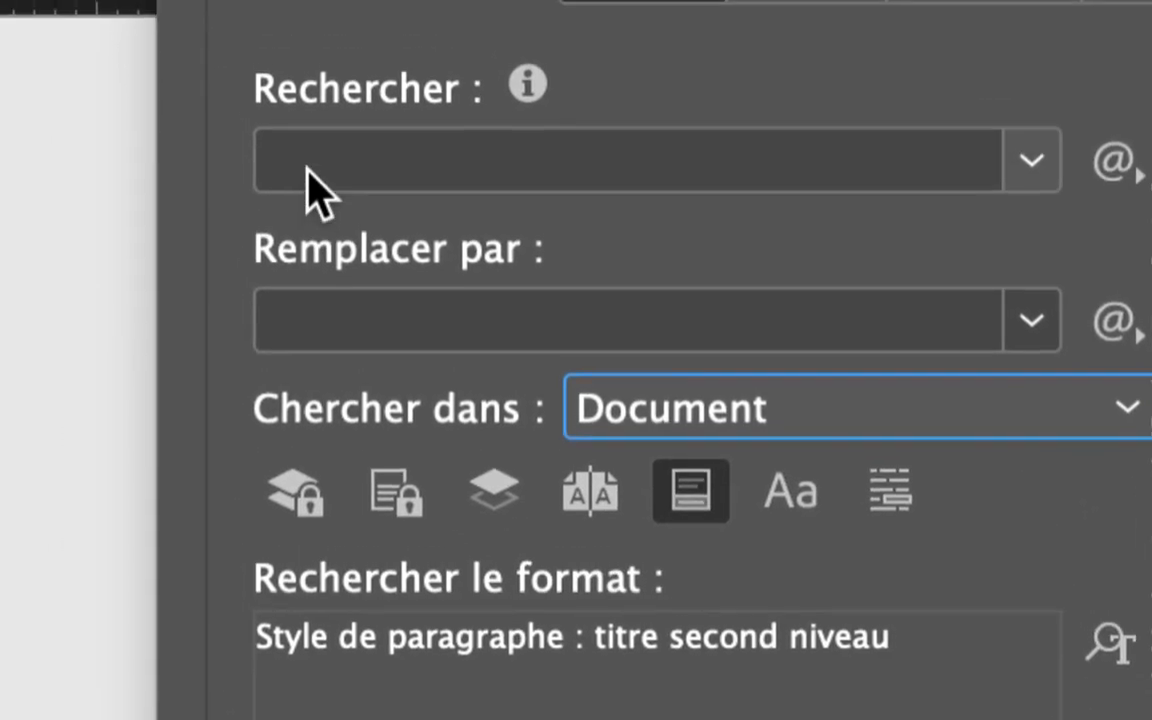
Clear the “titre second niveau” paragraph style from the search format so that all text is searched
left_click(303, 167)
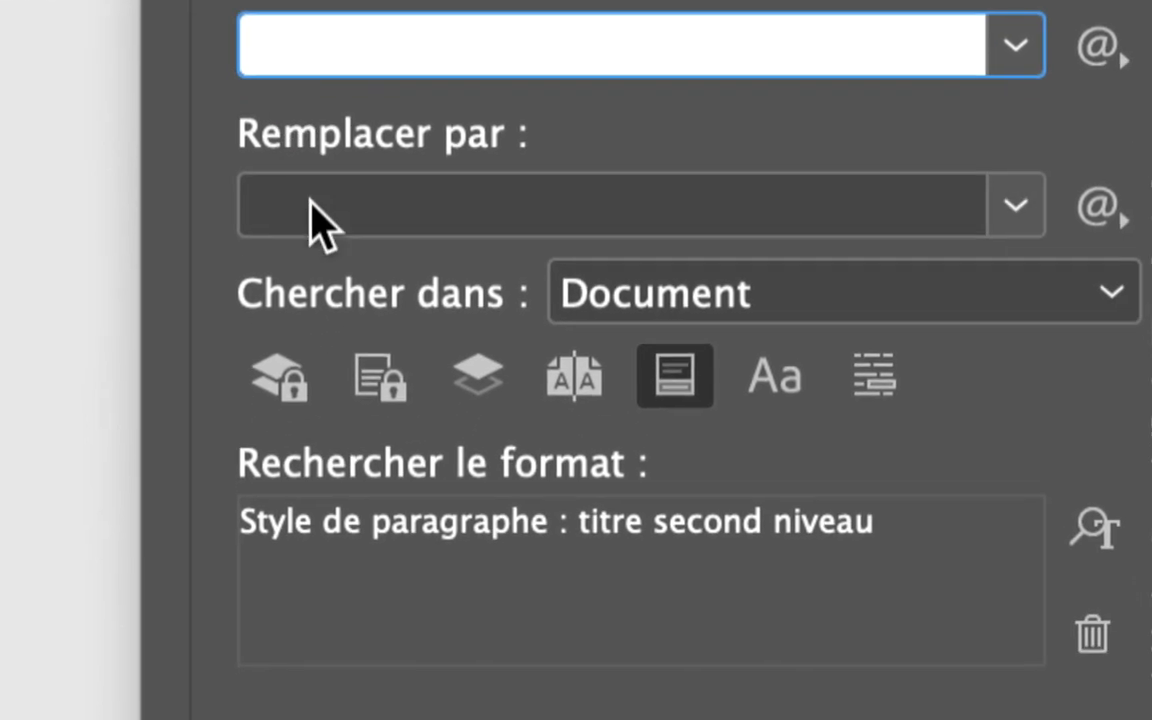
left_click(310, 200)
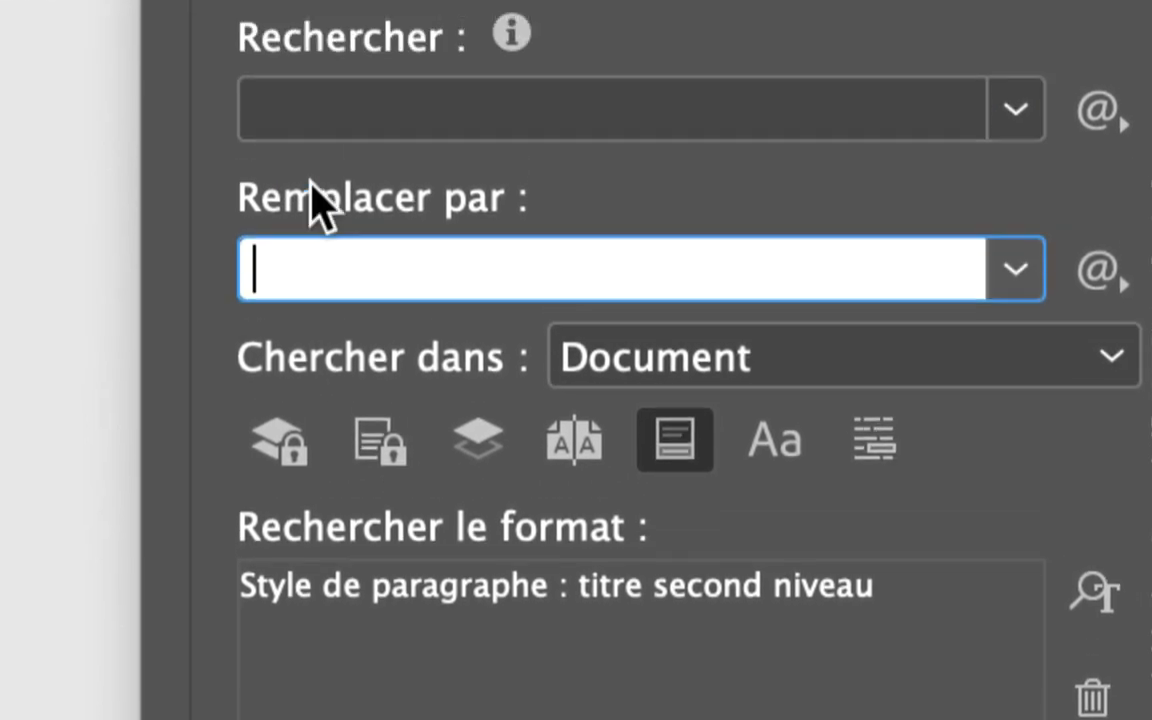
left_click(297, 54)
left_click(298, 206)
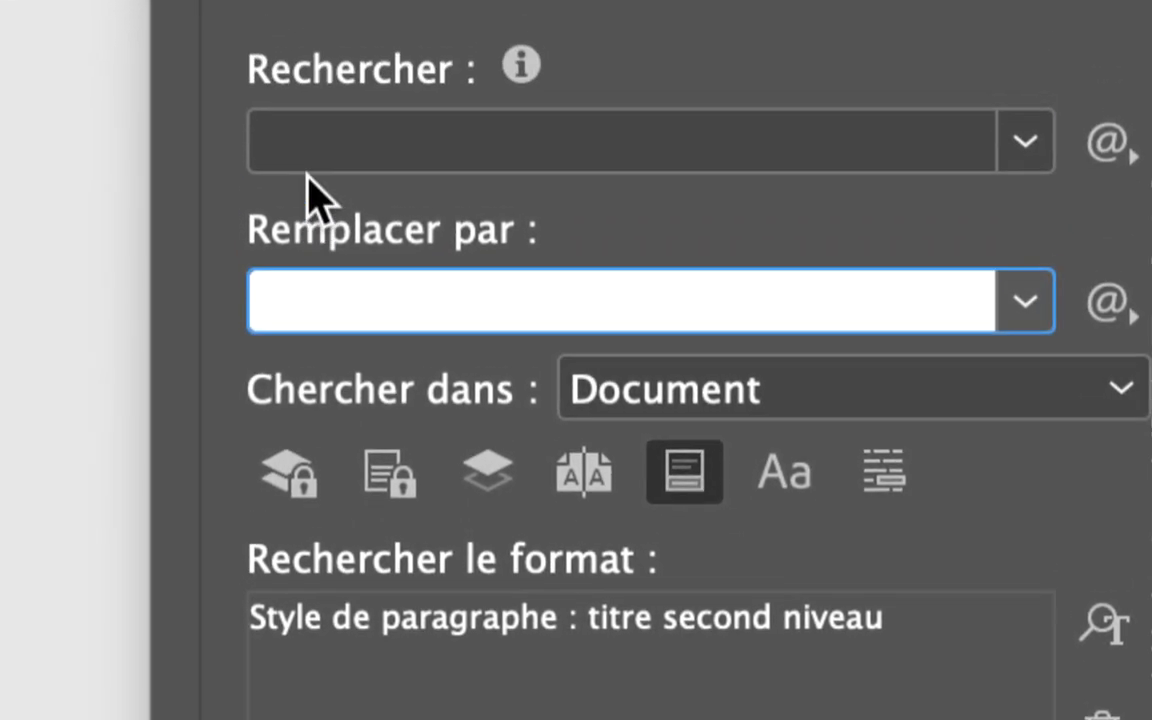
left_click(306, 46)
left_click(314, 189)
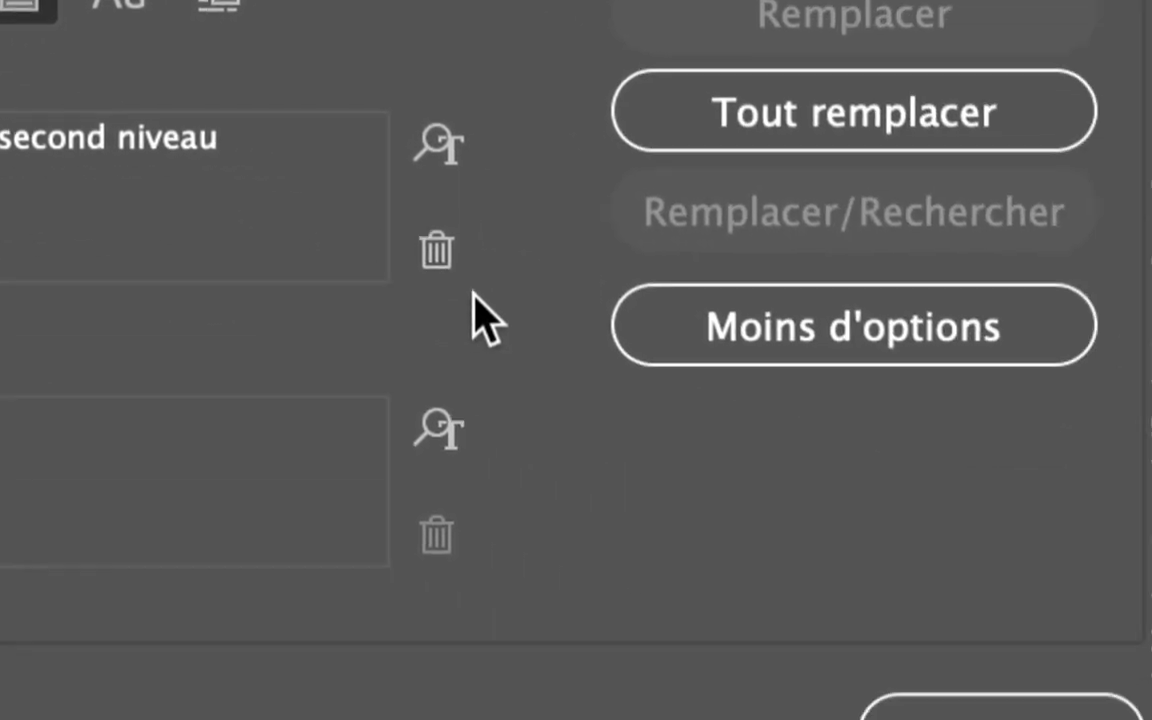
left_click(466, 296)
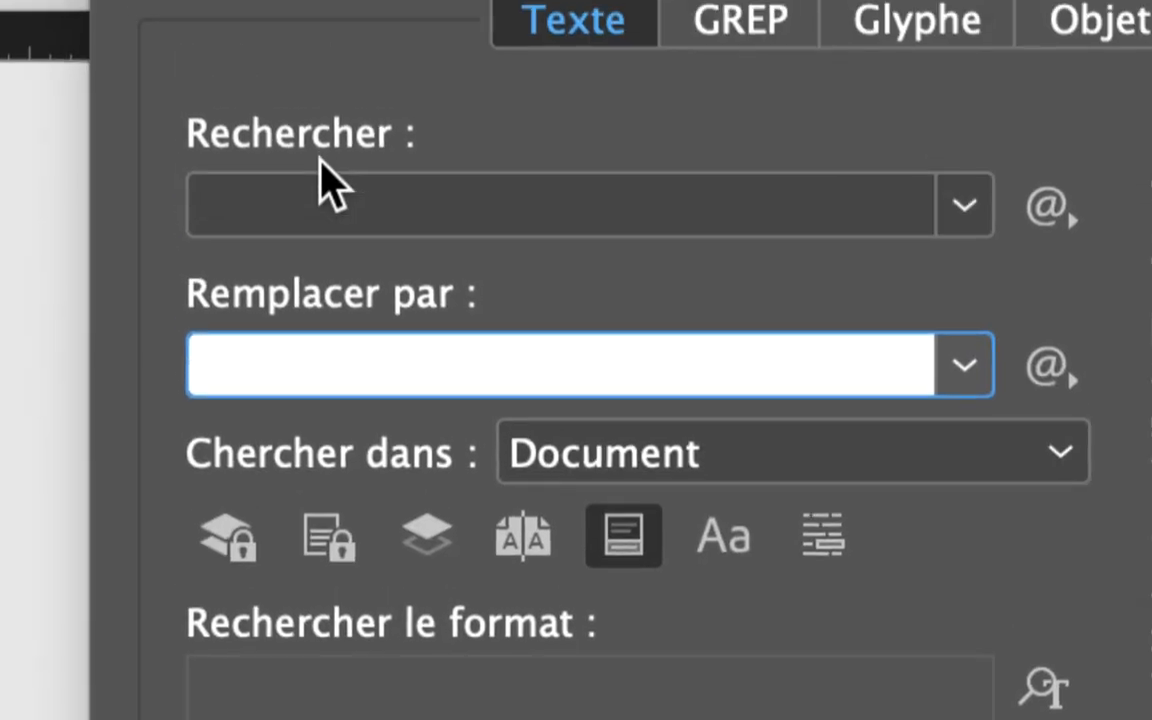
left_click(326, 176)
left_click(290, 338)
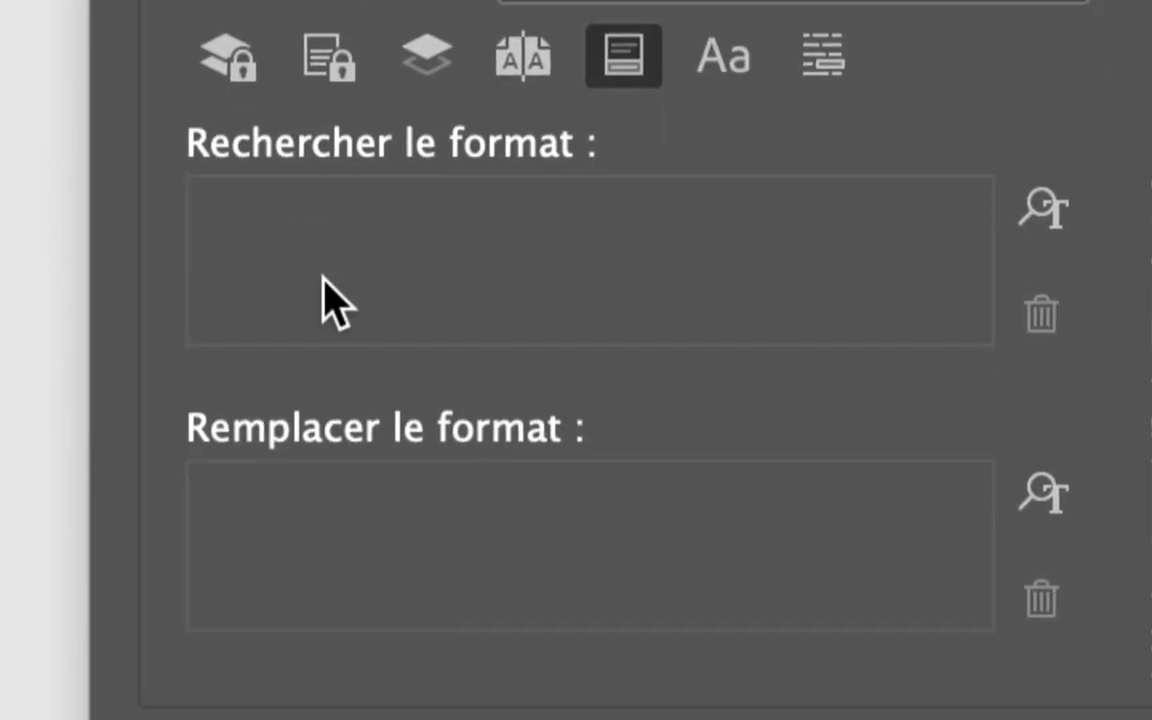
left_click(329, 301)
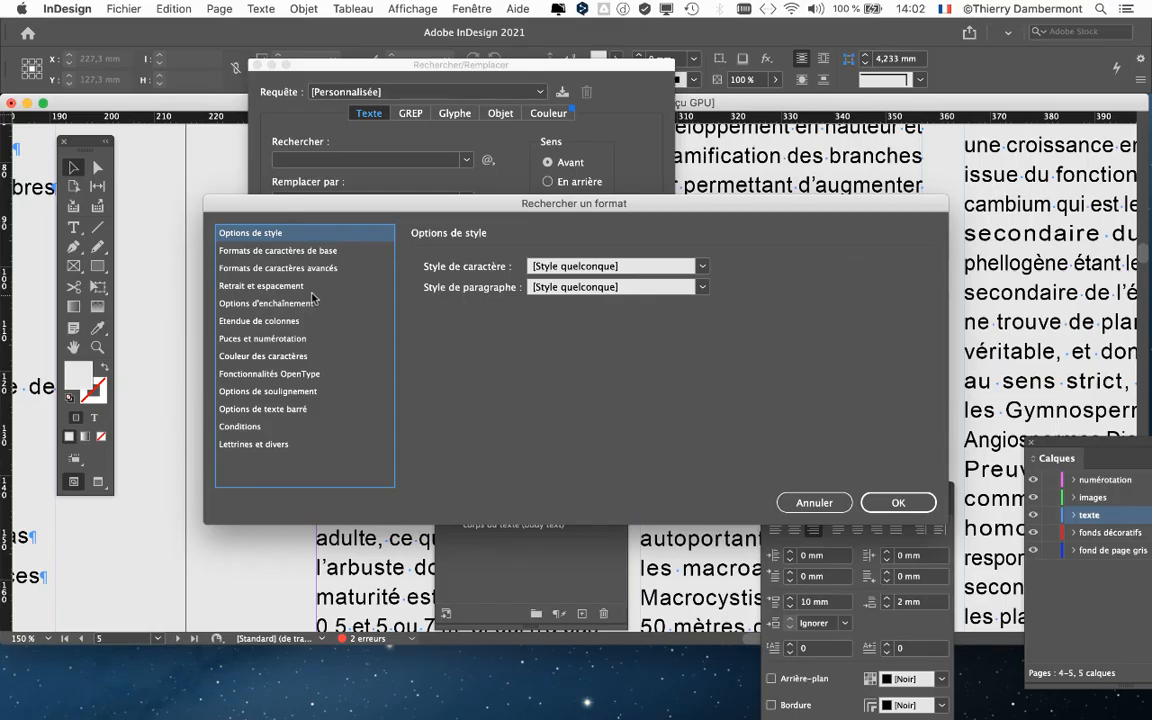
left_click(805, 502)
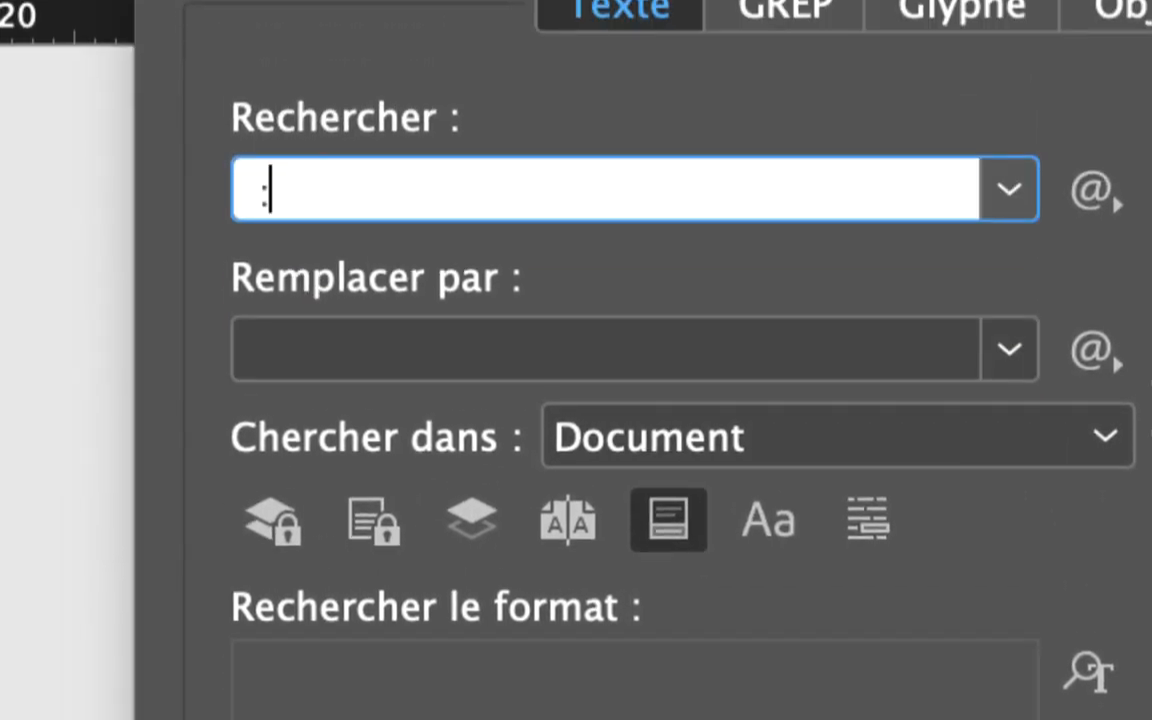
Set the search text to an ordinary space followed by a colon
left_click_drag(294, 188, 255, 196)
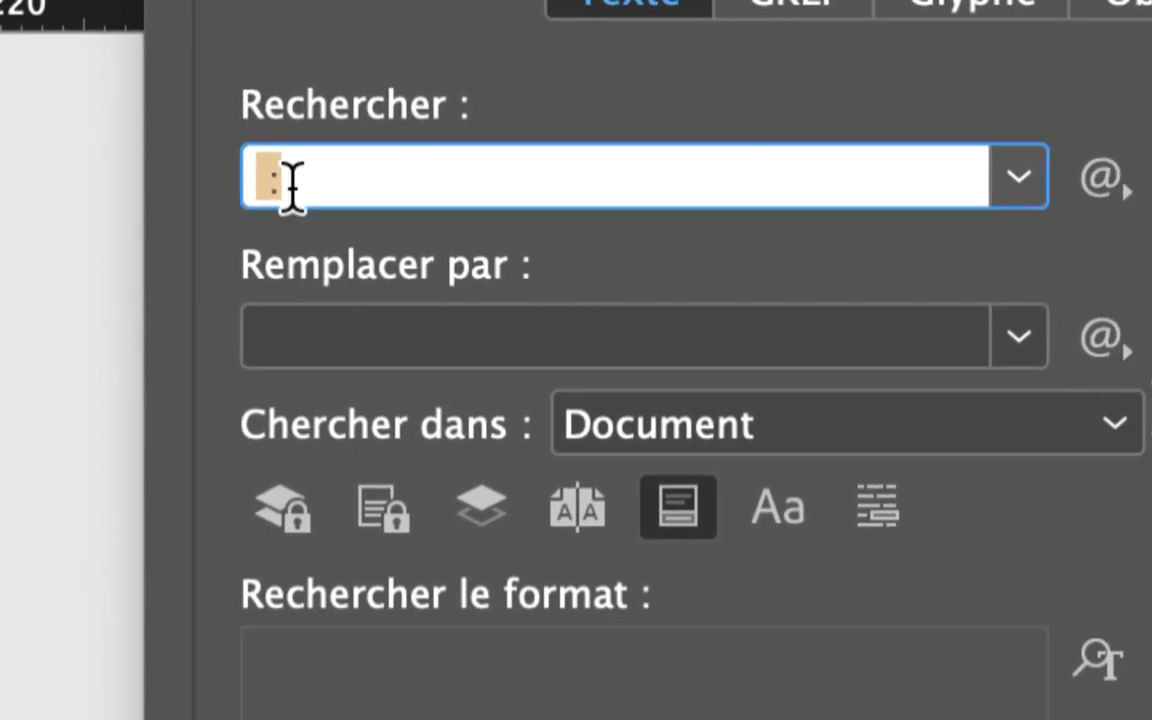
key("BackSpace")
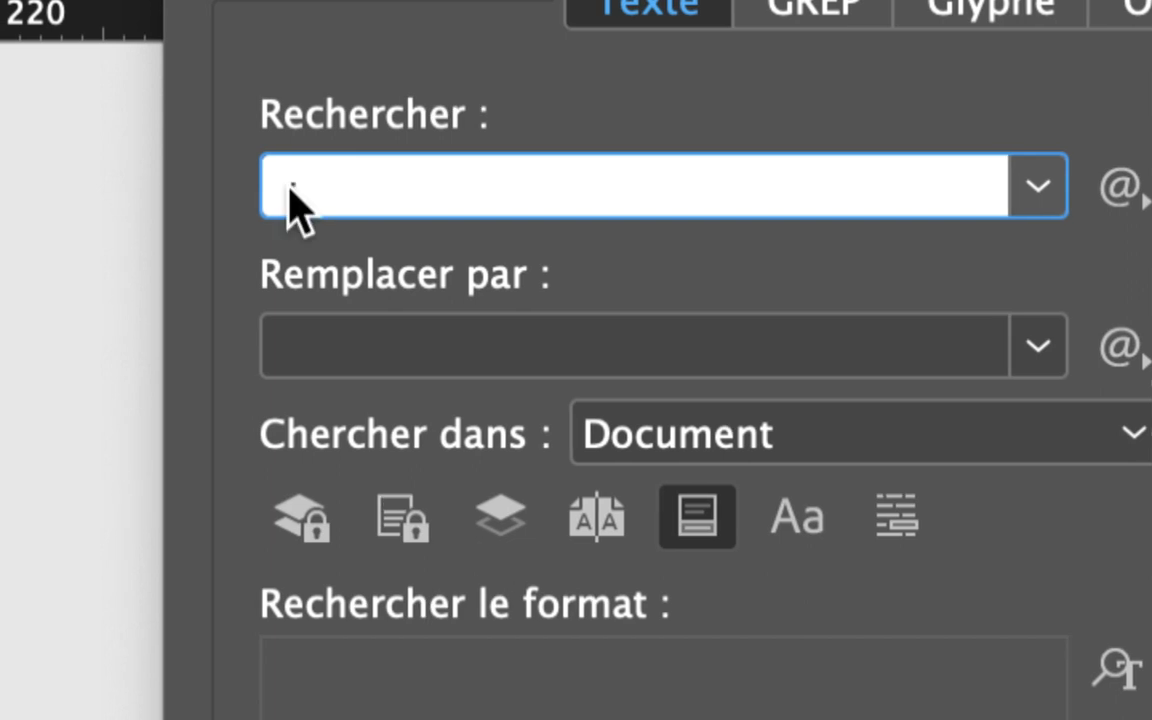
type(":")
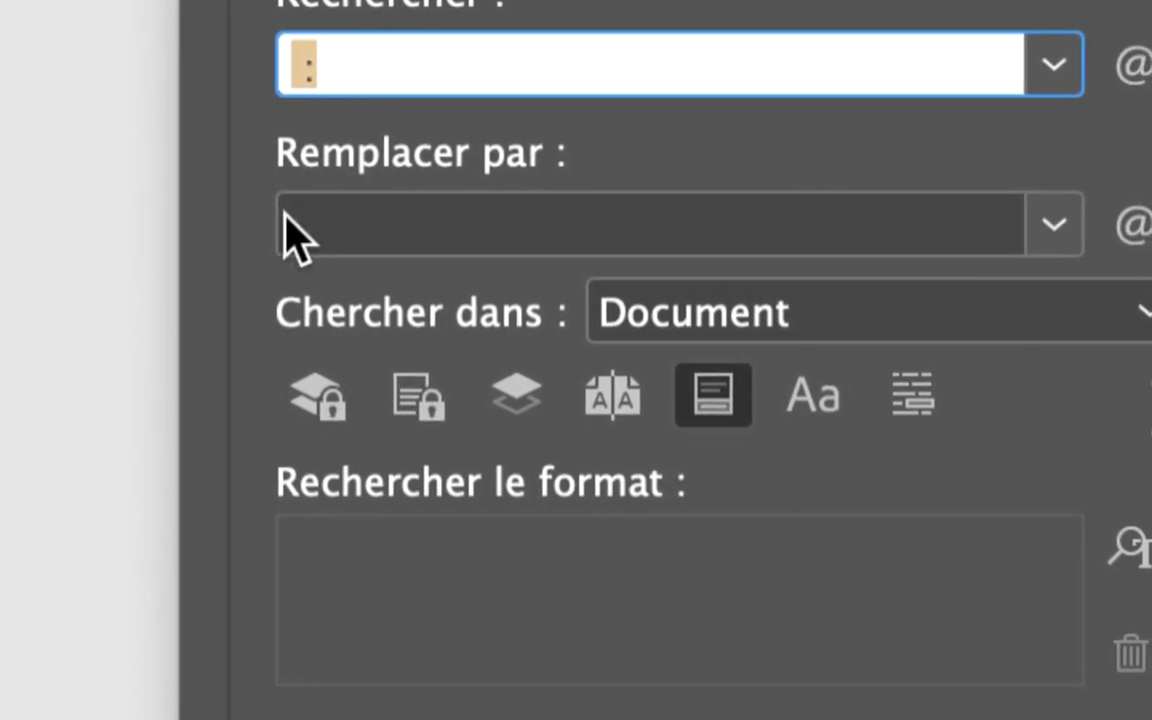
Set the replacement text to a nonbreaking space (Espace insécable, ^S) followed by a colon
left_click(305, 293)
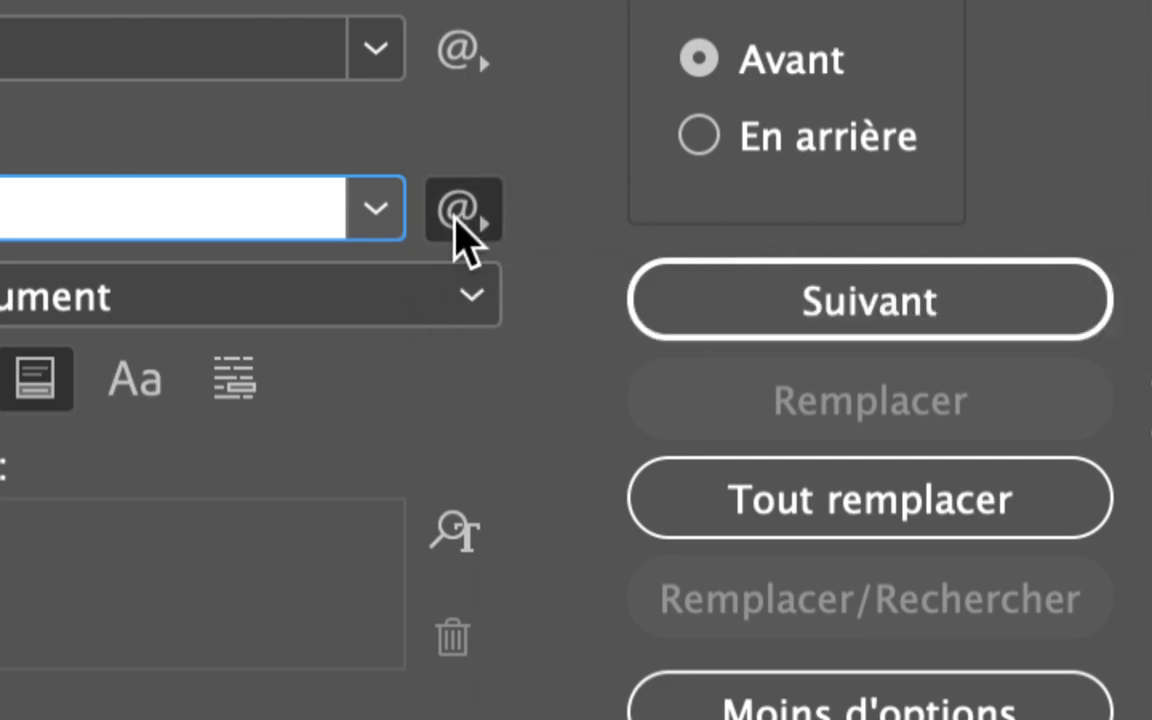
left_click(457, 212)
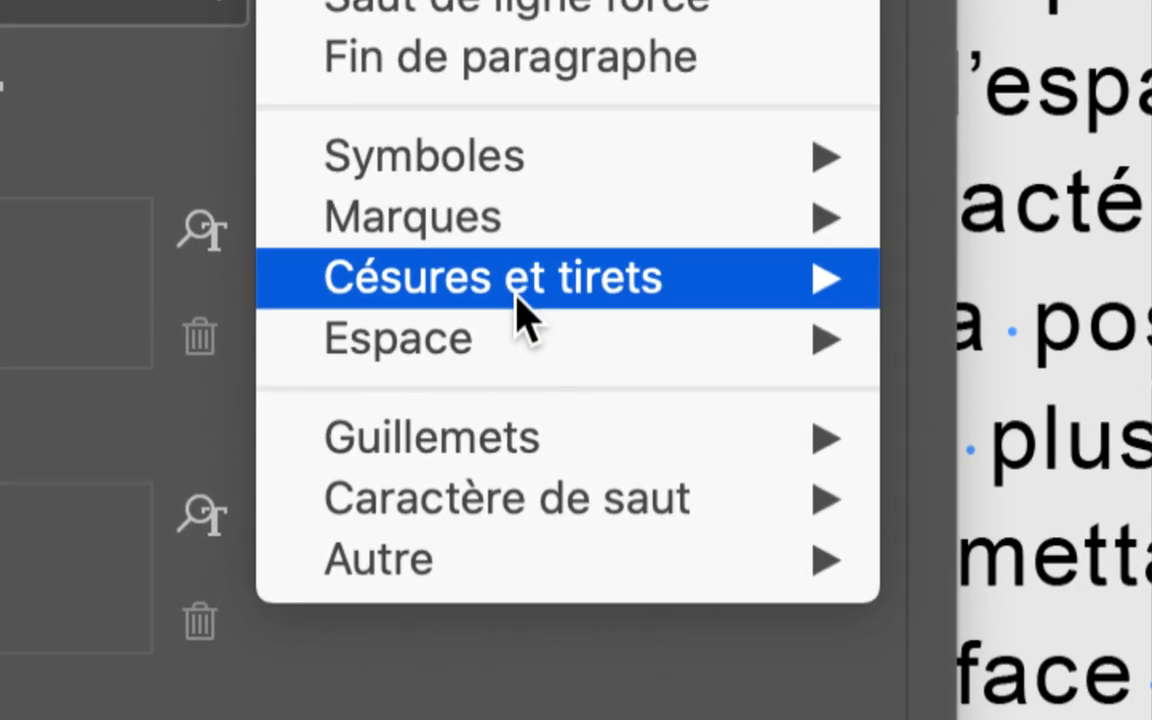
mouse_move(565, 529)
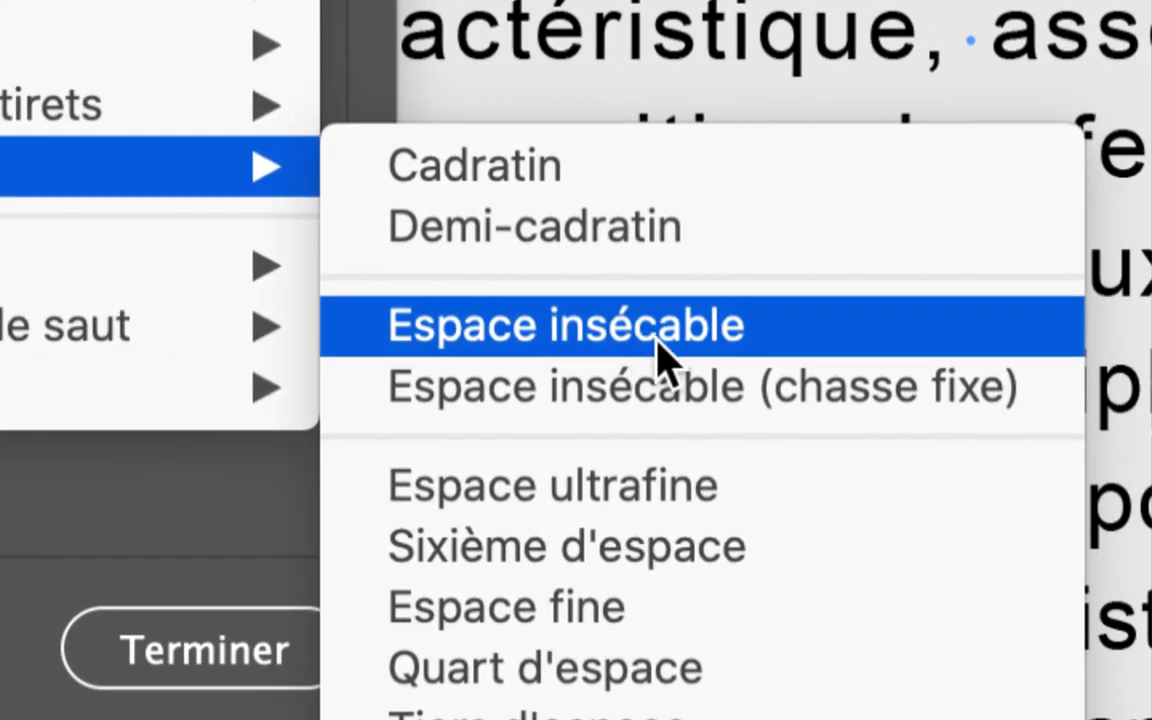
left_click(665, 327)
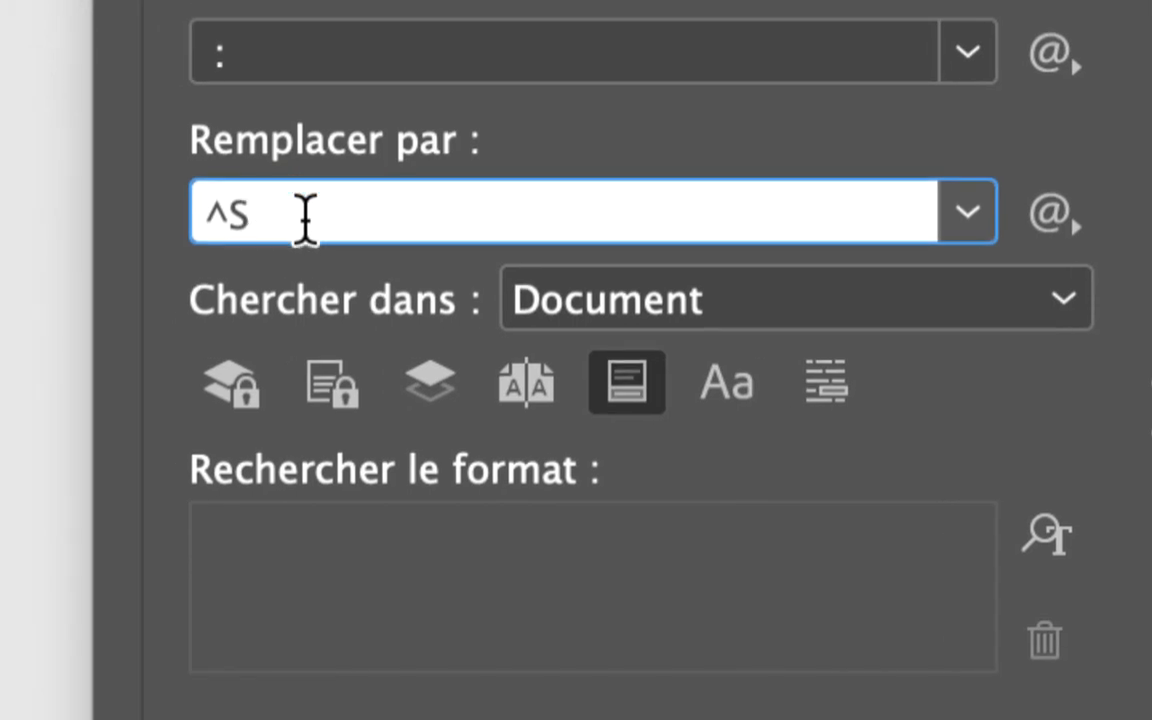
type(":")
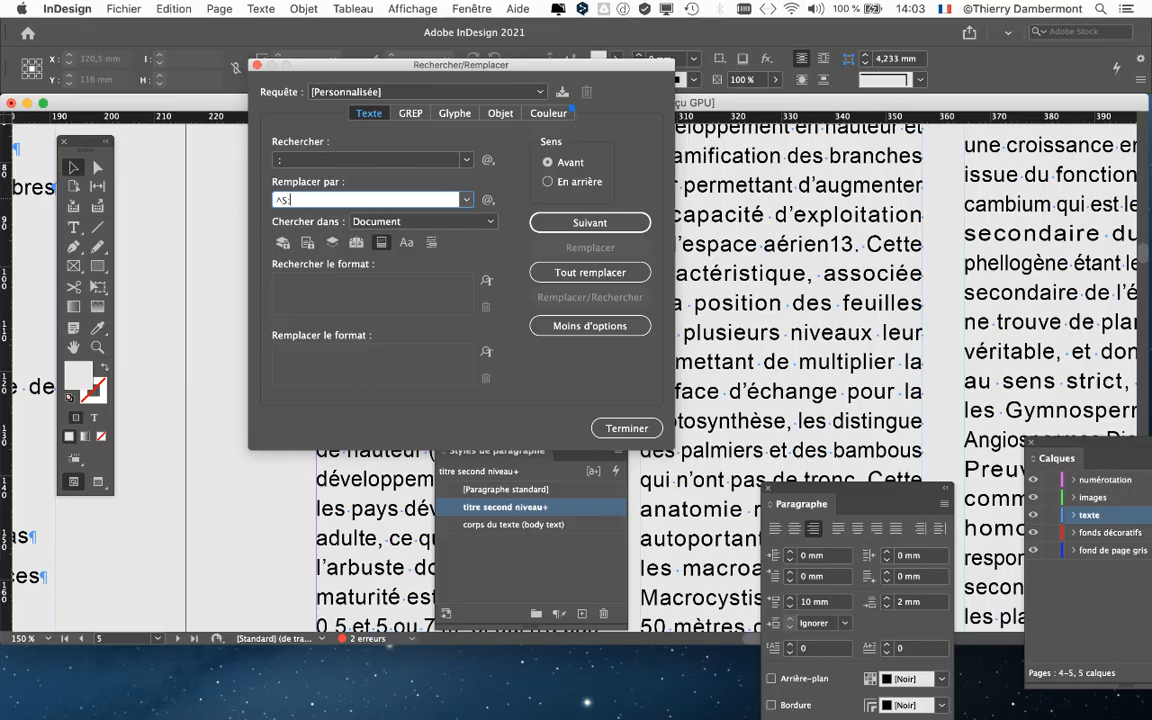
Move the Rechercher/Remplacer dialog off the red heading, replace all occurrences in the document and close the dialog
left_click_drag(461, 64, 839, 52)
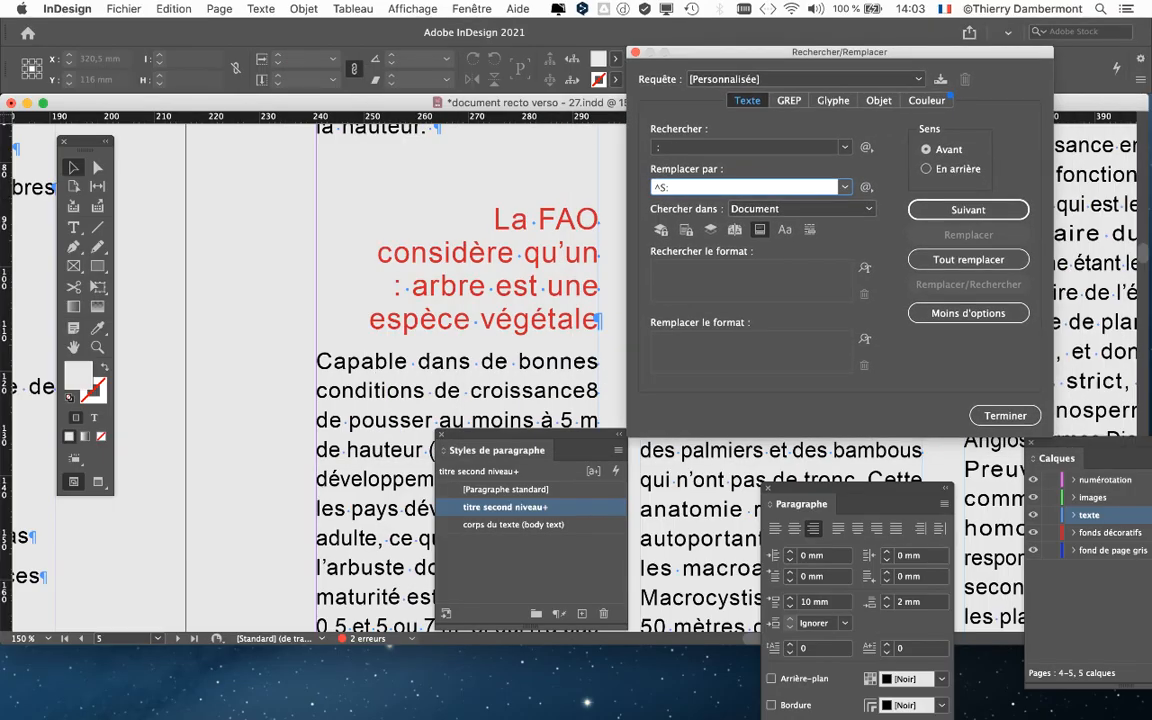
left_click(968, 259)
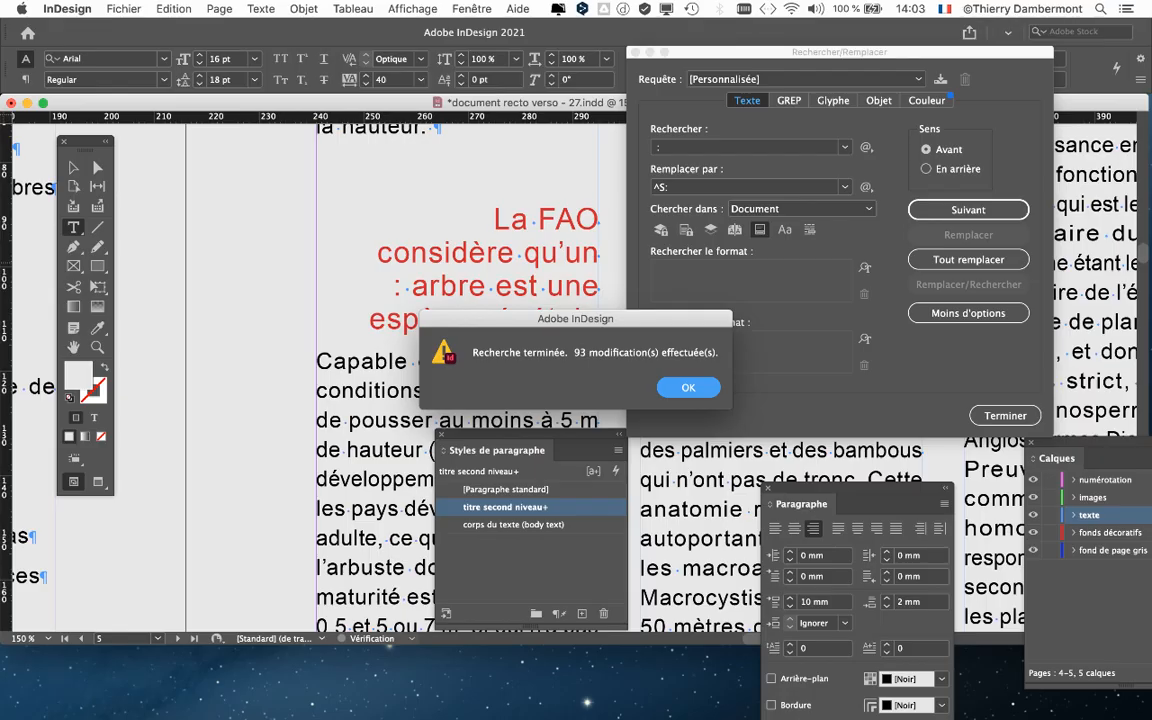
key("Return")
key("Escape")
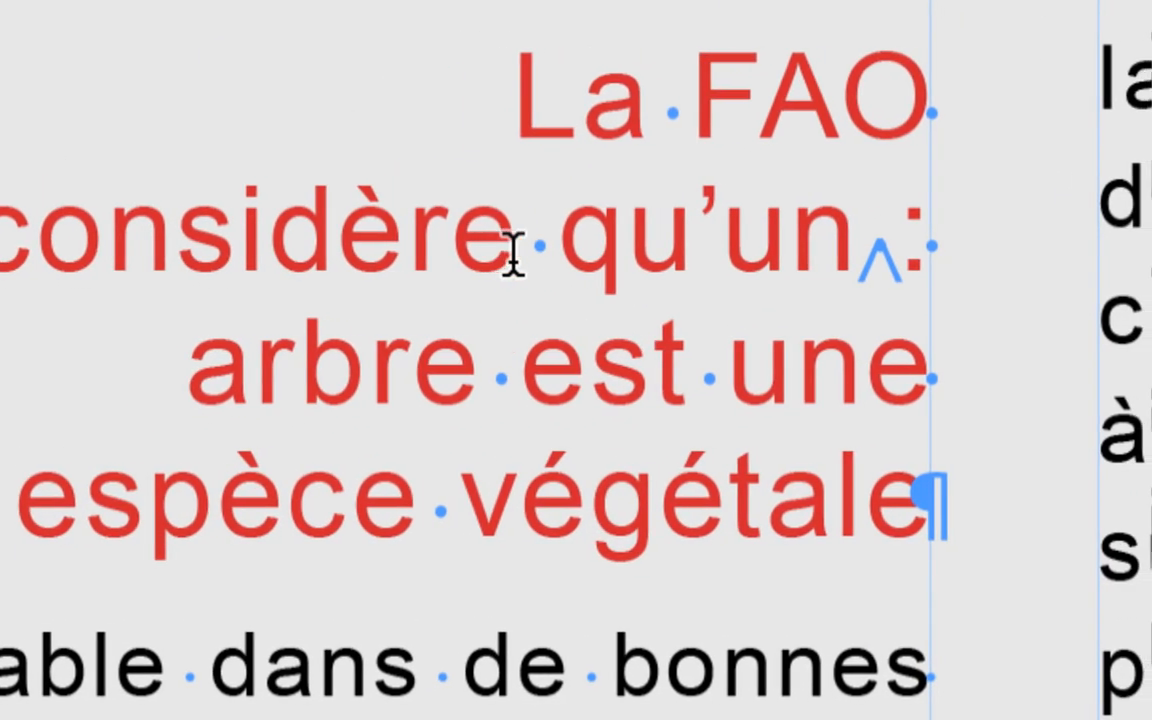
Select the ordinary space after “considère”, the nonbreaking space before the colon, and “qu’un :” in the red heading to compare them
left_click_drag(207, 225, 246, 225)
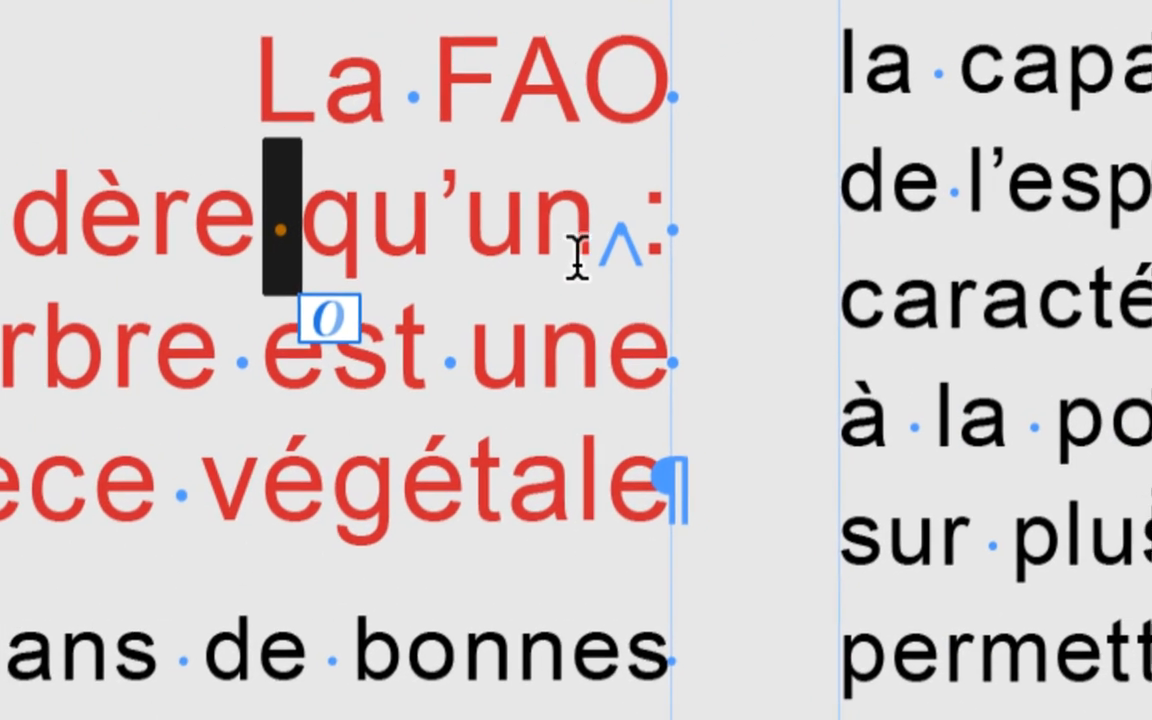
left_click_drag(830, 197, 866, 195)
left_click(515, 200)
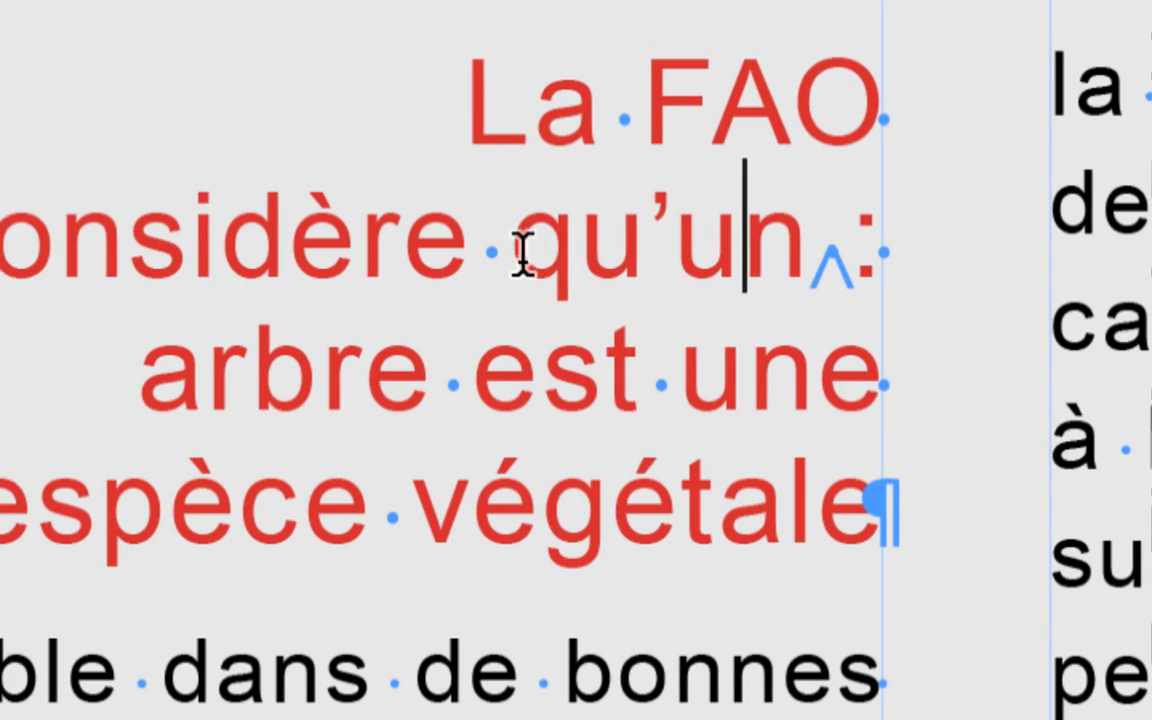
left_click_drag(366, 268, 658, 244)
left_click(490, 219)
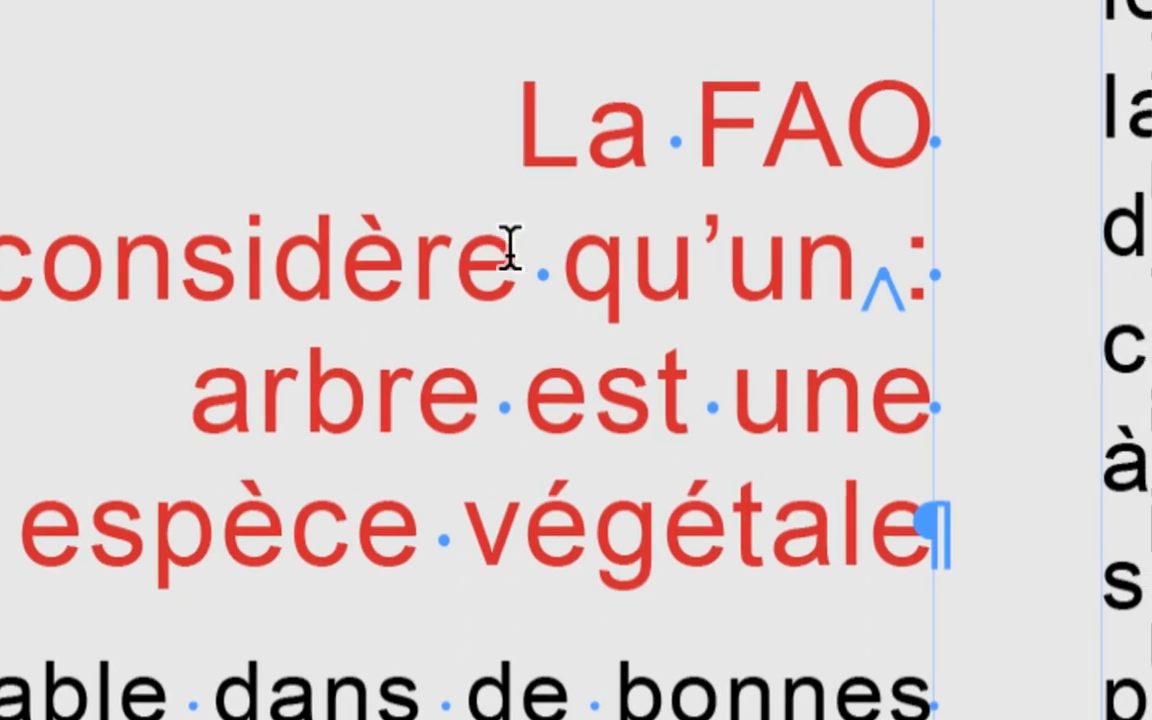
left_click_drag(575, 255, 674, 250)
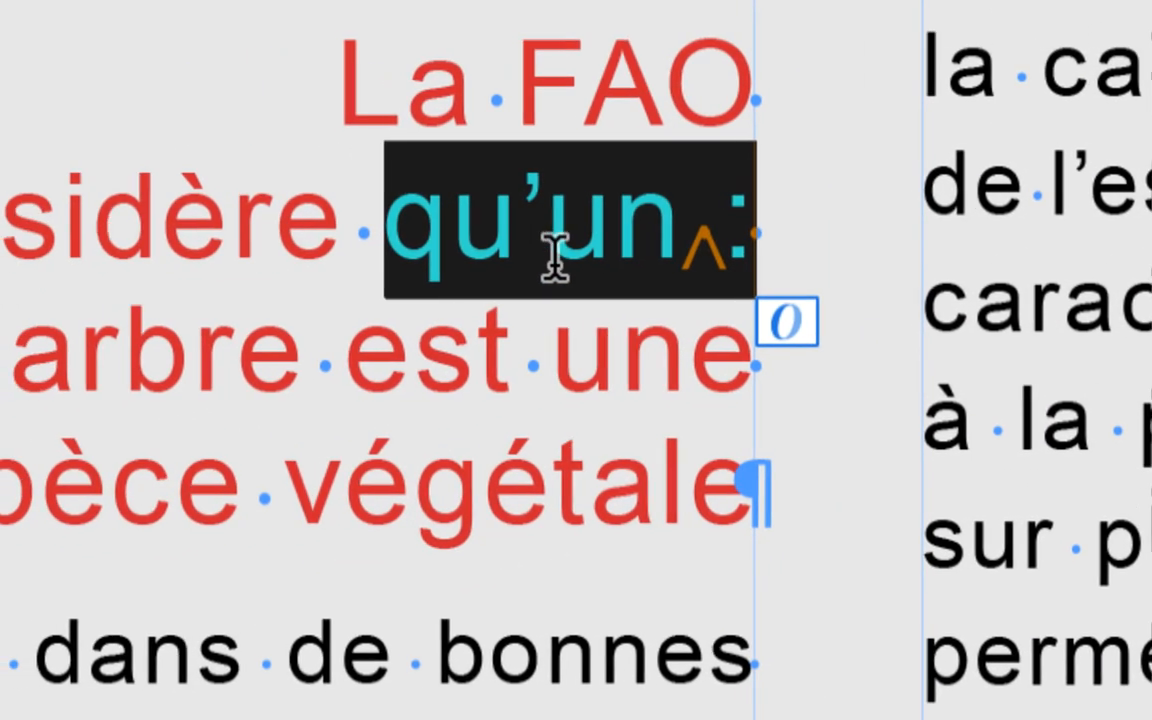
Test the line break in the red heading by adding and removing “ra” after “considère”, leaving the word as “considèrera”
left_click(528, 252)
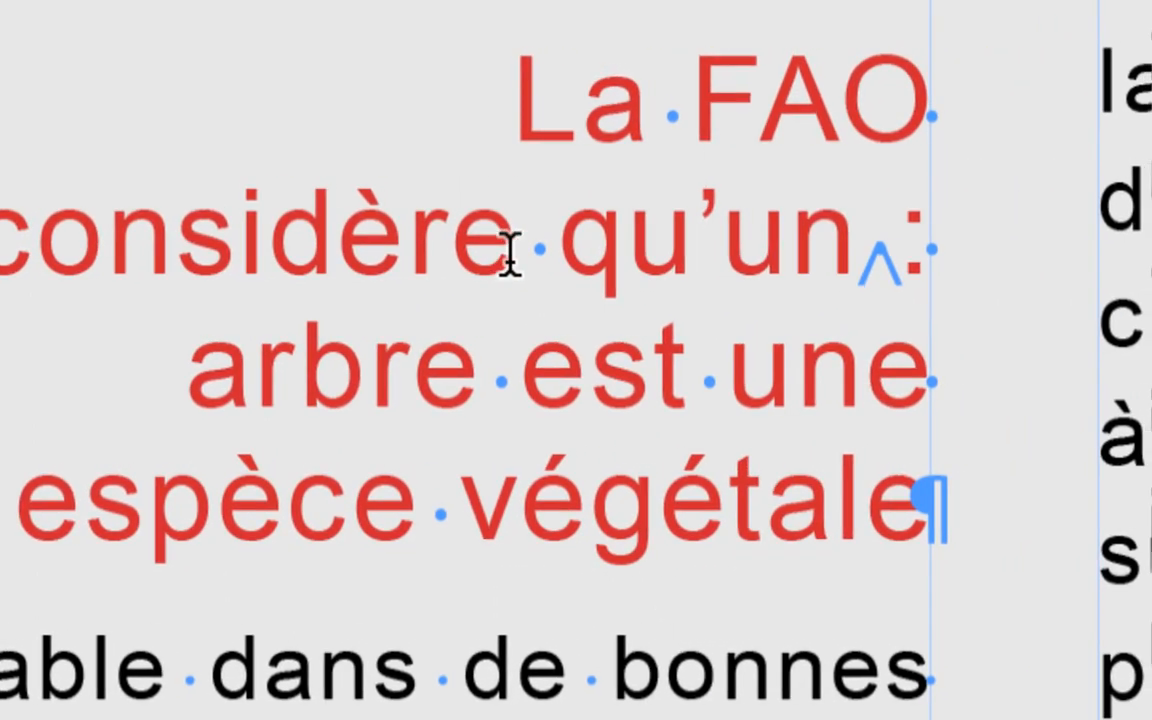
type("ra")
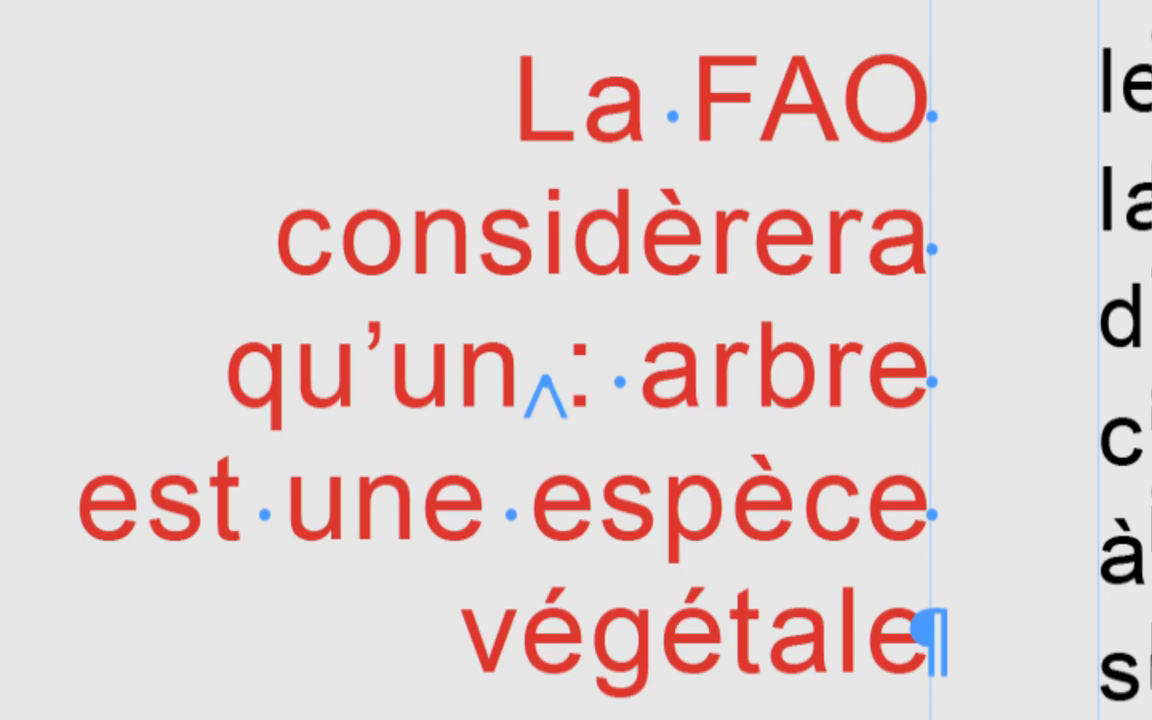
key("BackSpace")
key("BackSpace")
type("ra")
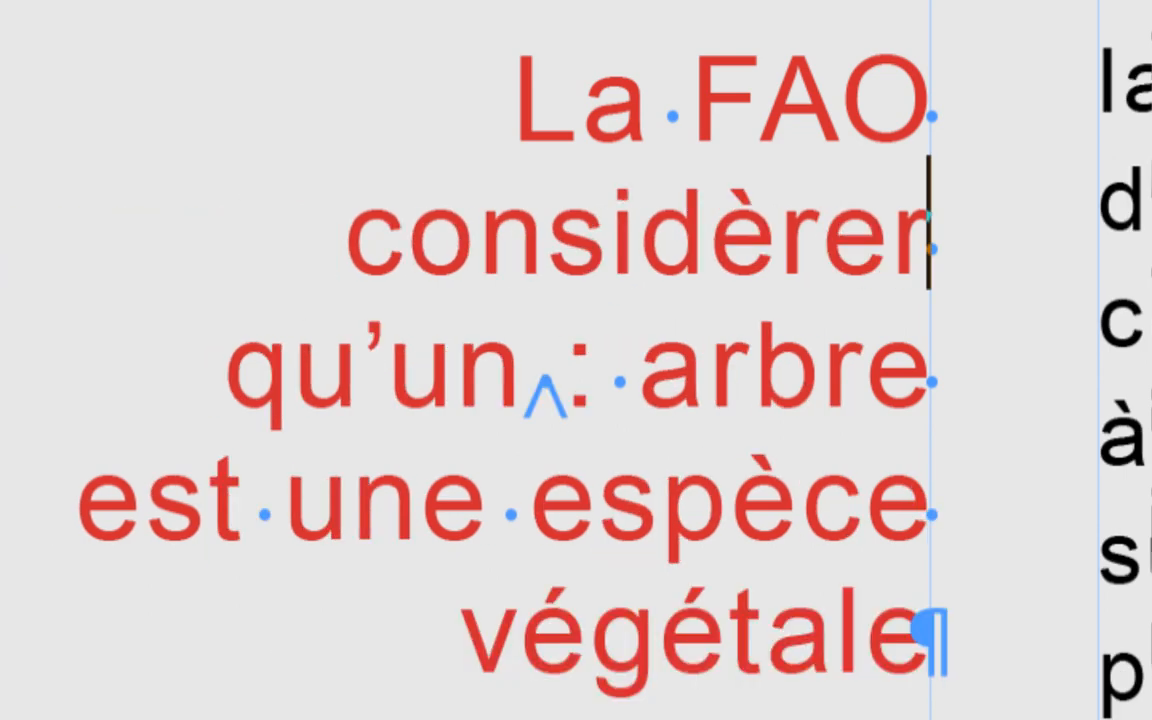
key("BackSpace")
key("BackSpace")
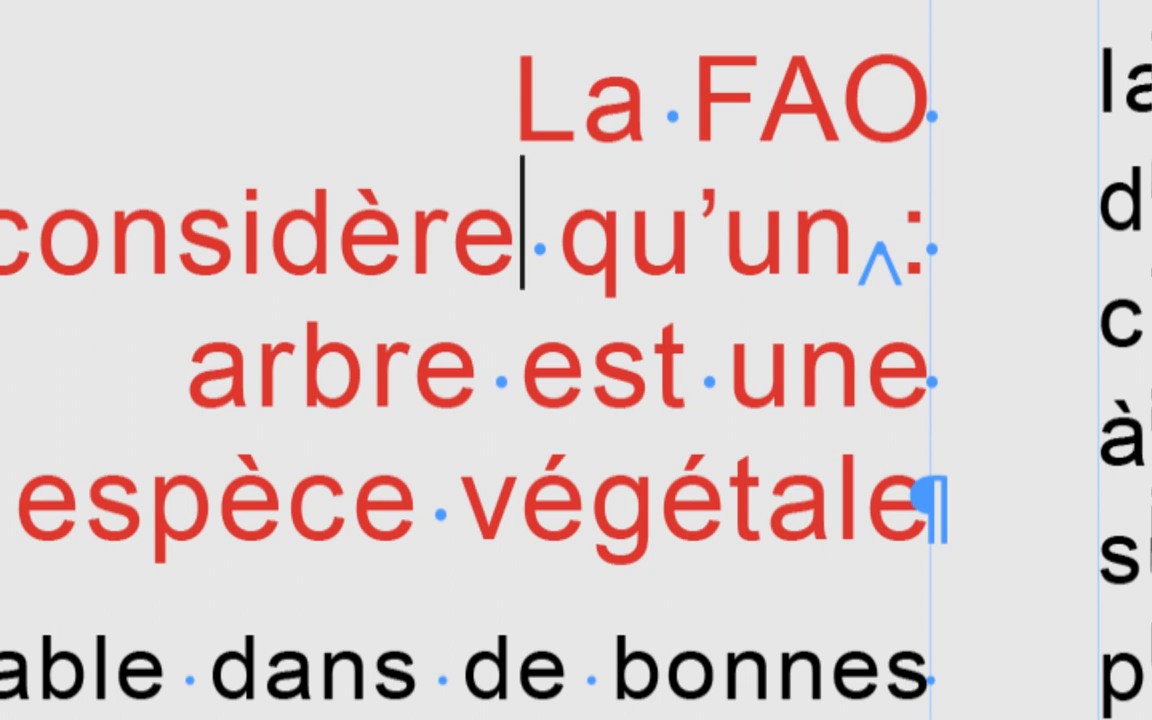
type("ra")
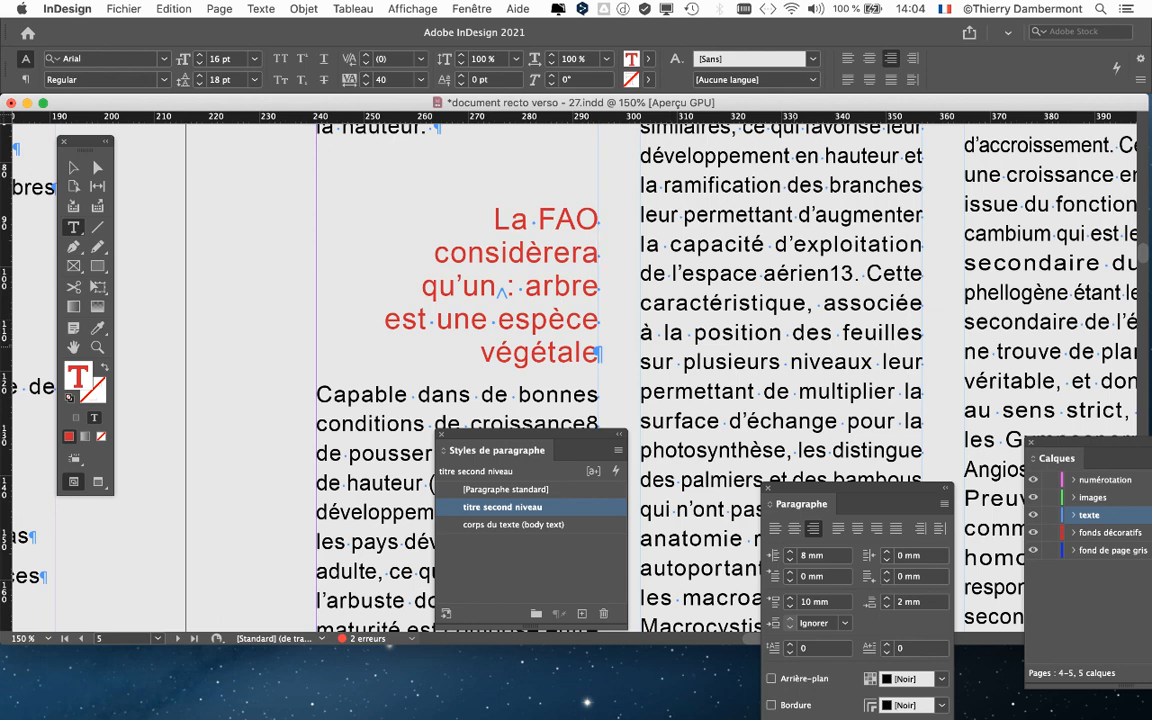
Save the document under the new name “document recto verso - 28.indd” in the Dossier intro - 11 folder
left_click(123, 9)
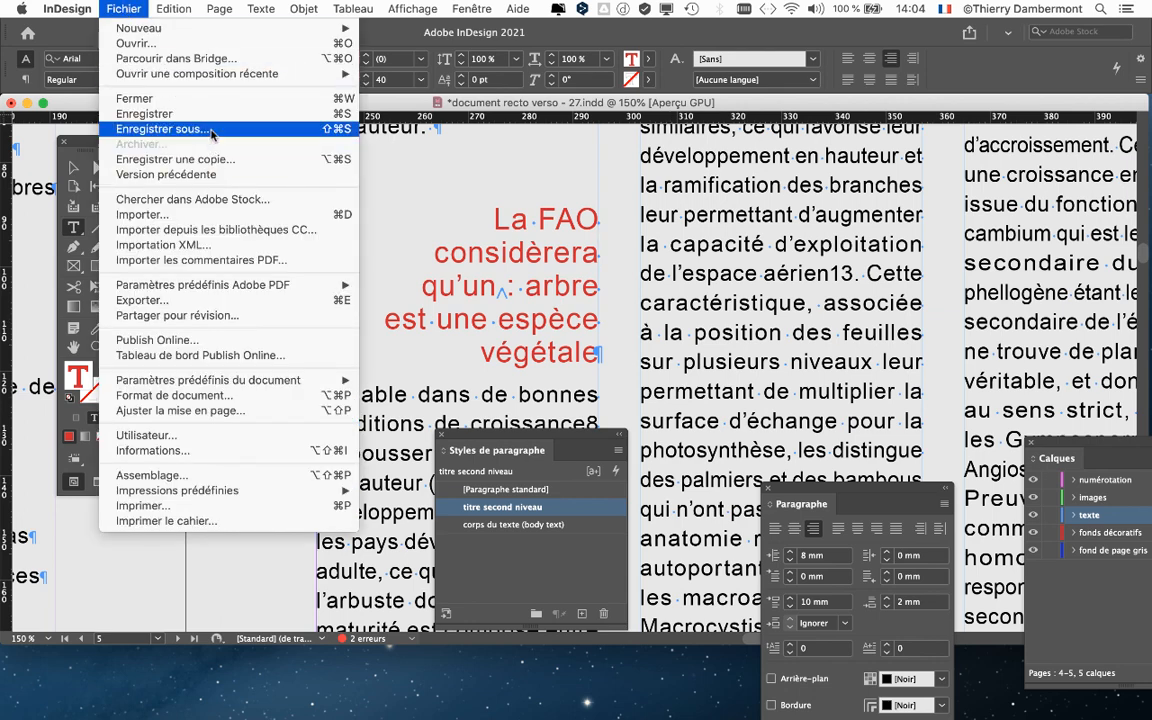
left_click(165, 123)
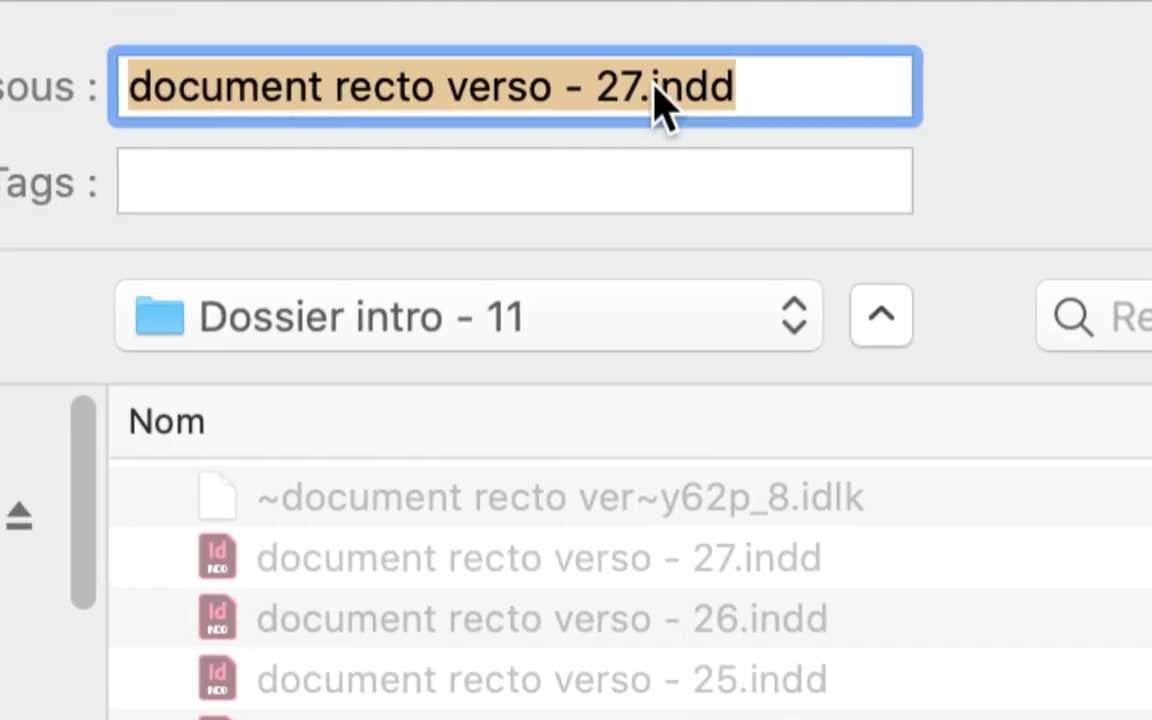
left_click(650, 88)
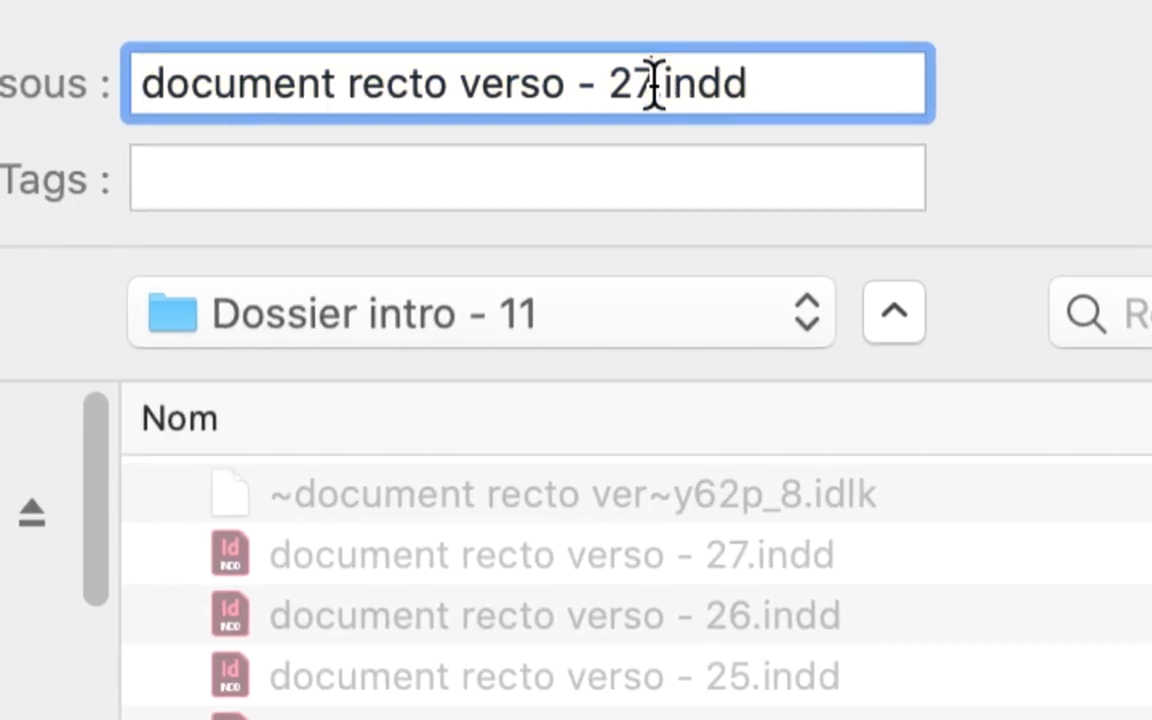
left_click_drag(650, 88, 647, 90)
type("8")
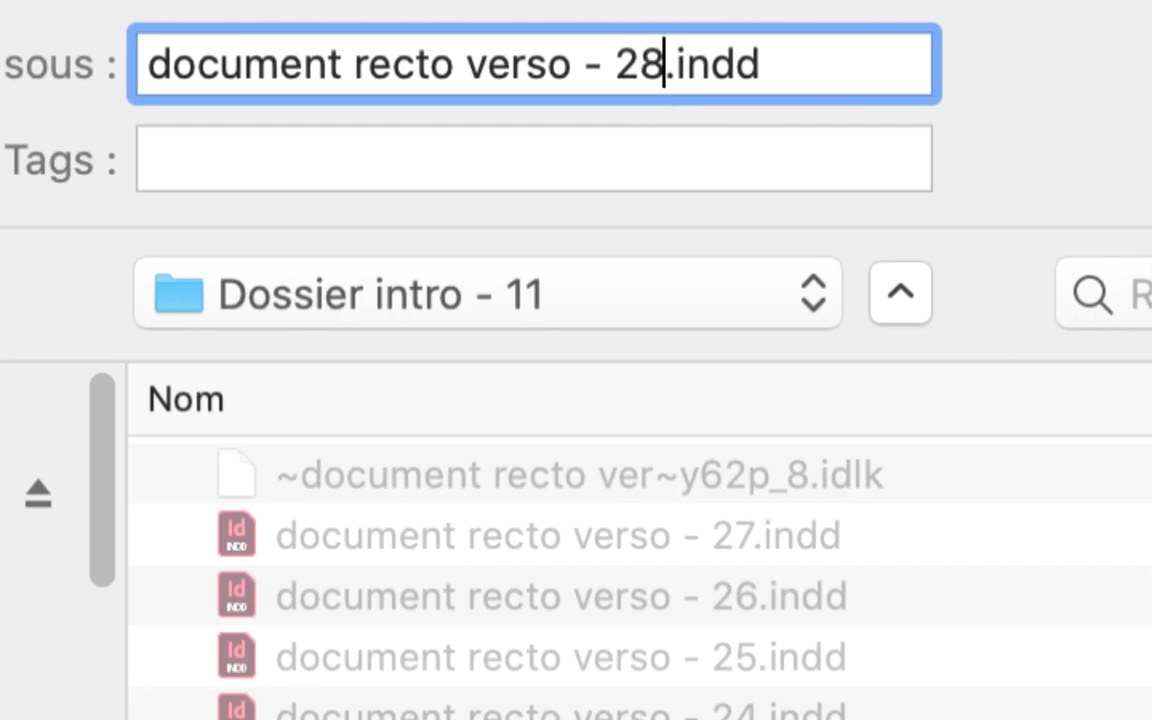
key("Return")
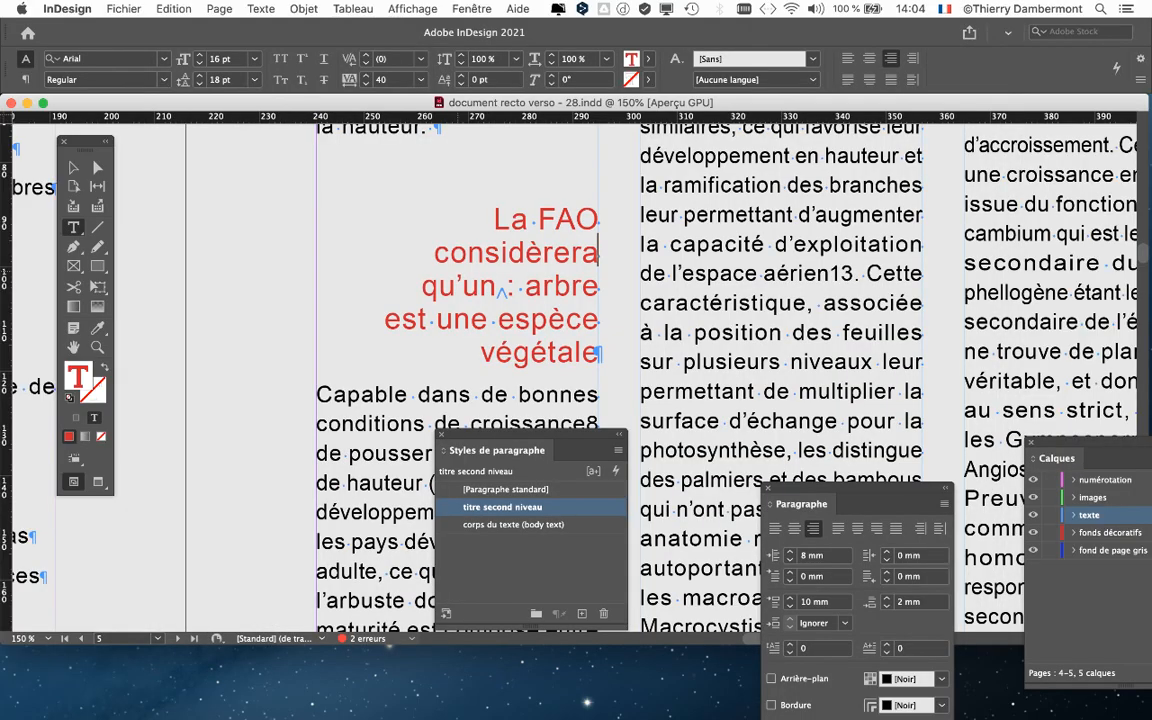